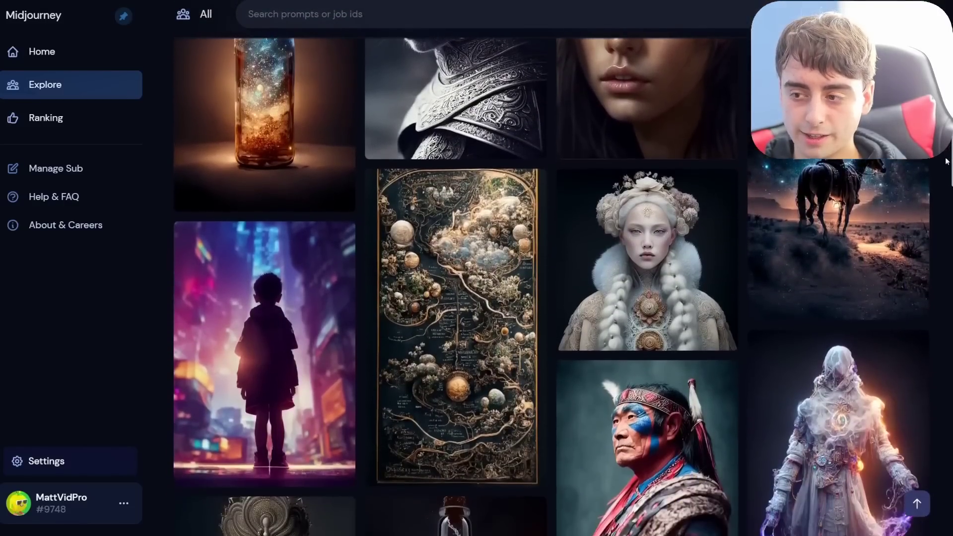
- Scroll Midjourney's Explore feed and step through enlarged images to the bedroom flooded by ocean waves
scroll(945, 193, "down", 3)
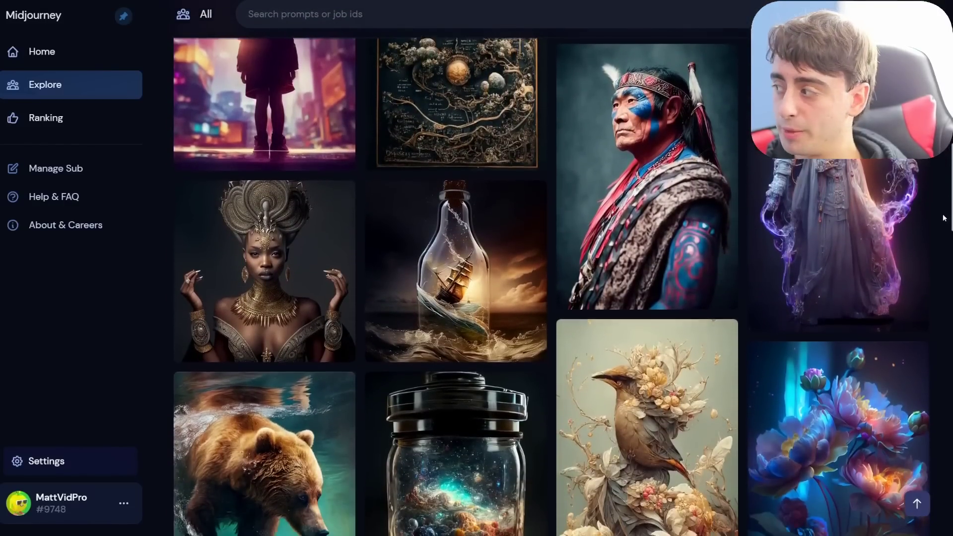
scroll(944, 221, "down", 5)
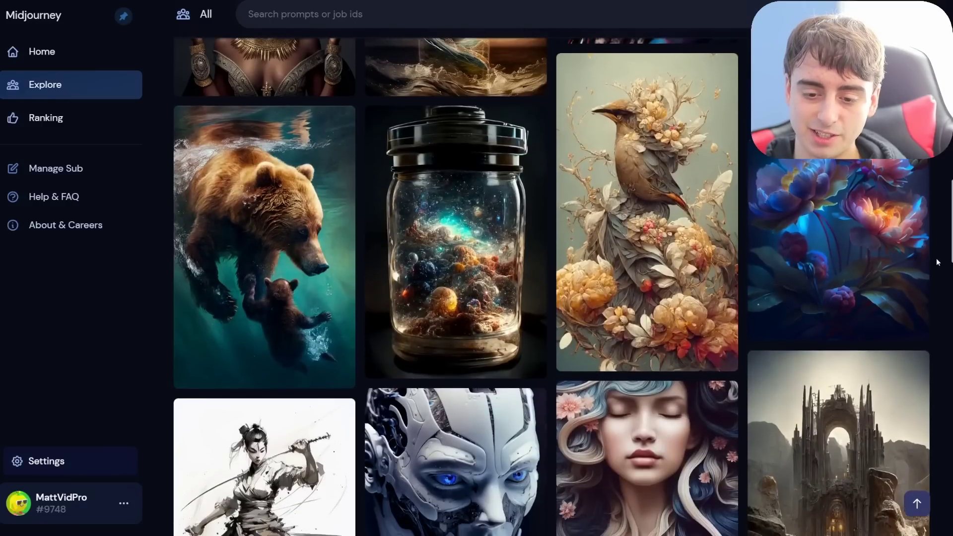
scroll(938, 263, "down", 3)
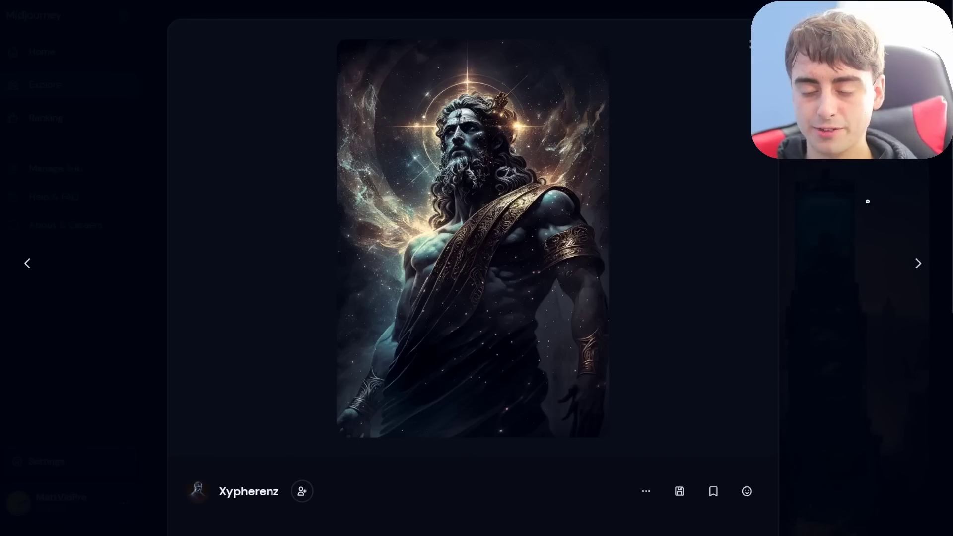
key("Right")
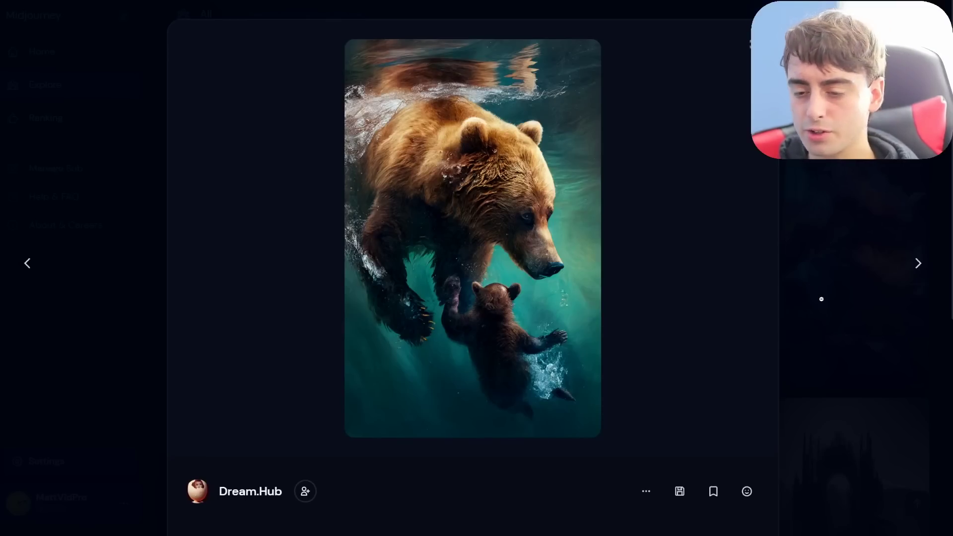
key("Right")
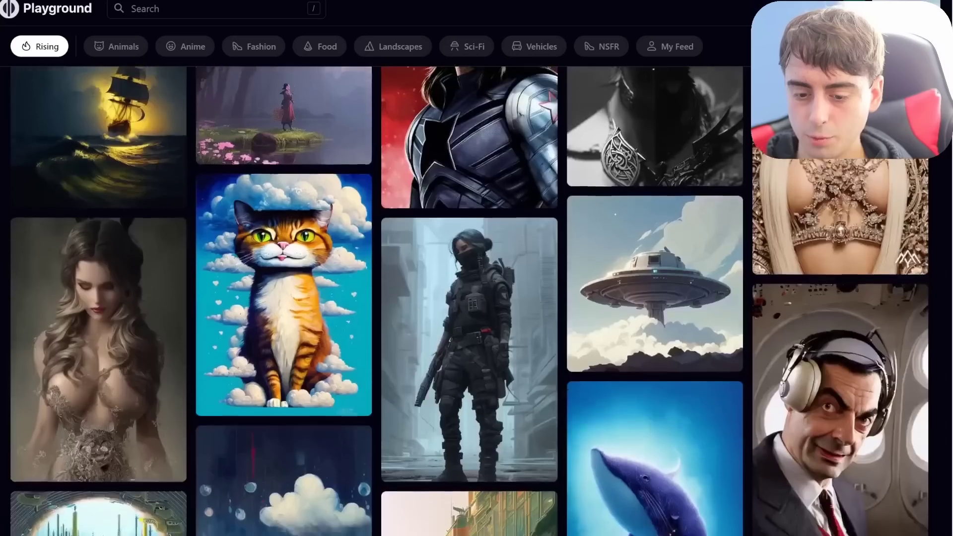
- Scroll up and down through the Playground AI community feed
scroll(946, 270, "down", 10)
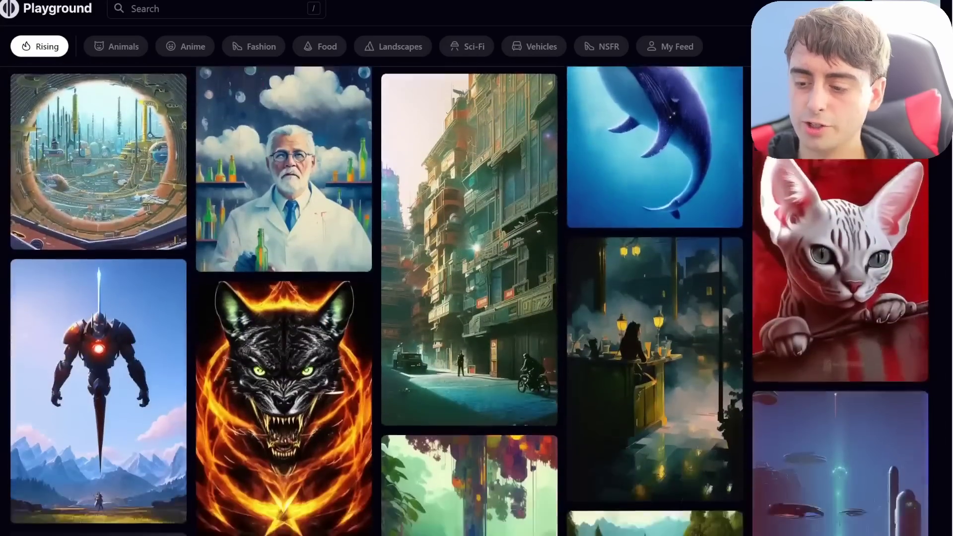
scroll(946, 270, "down", 15)
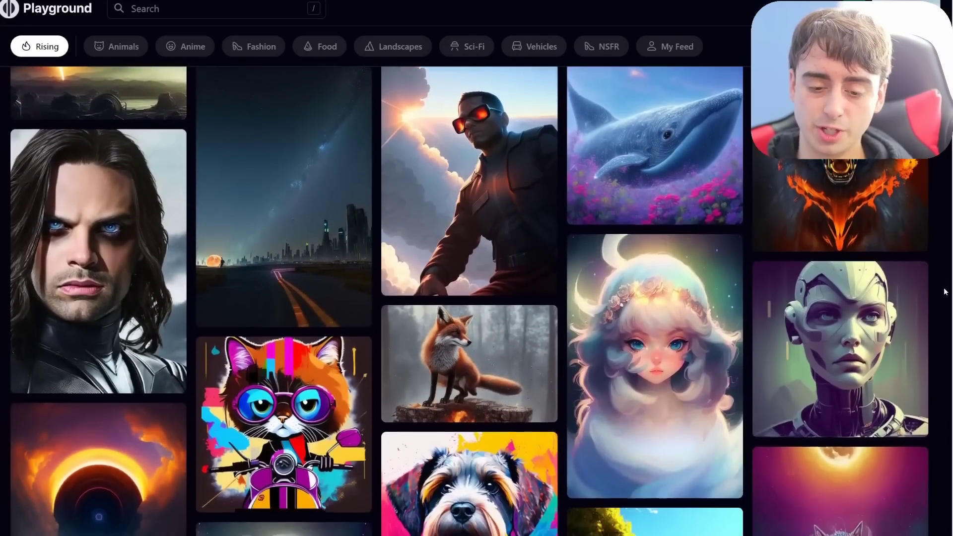
scroll(377, 301, "up", 5)
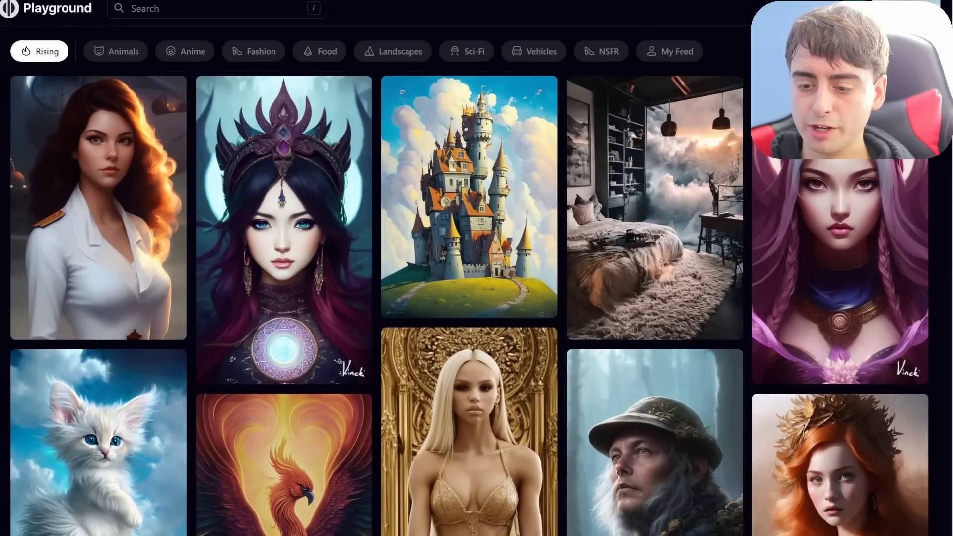
scroll(377, 301, "down", 8)
scroll(378, 300, "down", 15)
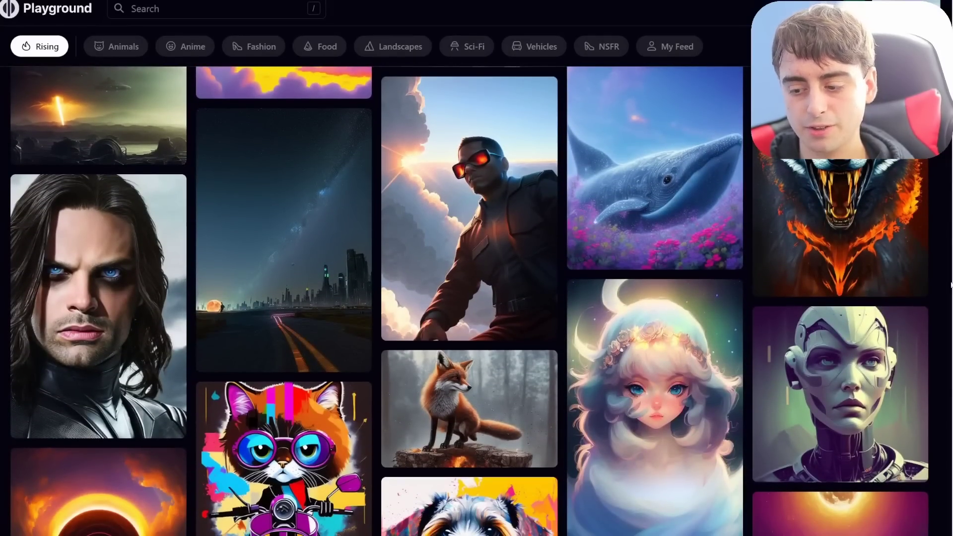
scroll(949, 237, "down", 10)
scroll(949, 237, "down", 10)
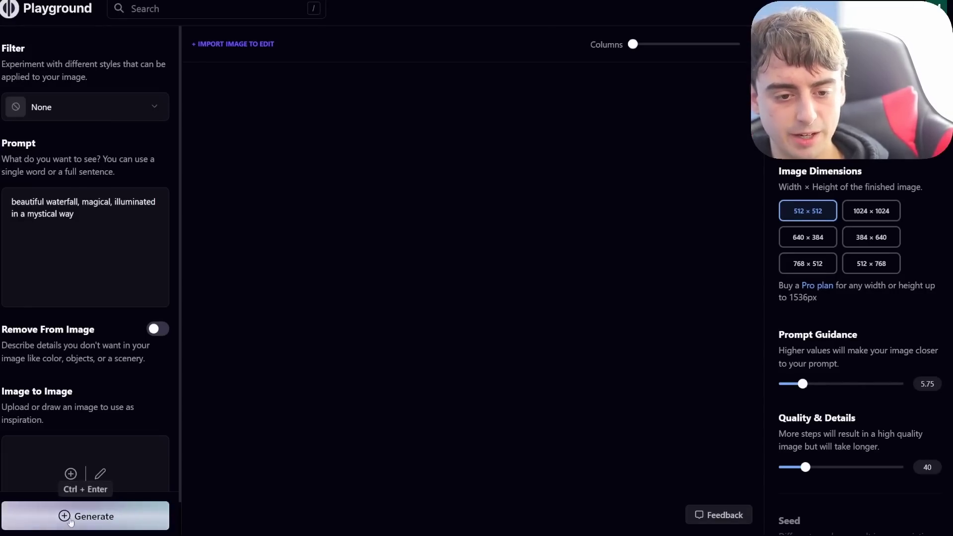
- Generate four images from the mystical waterfall prompt and scroll to view them
left_click(94, 517)
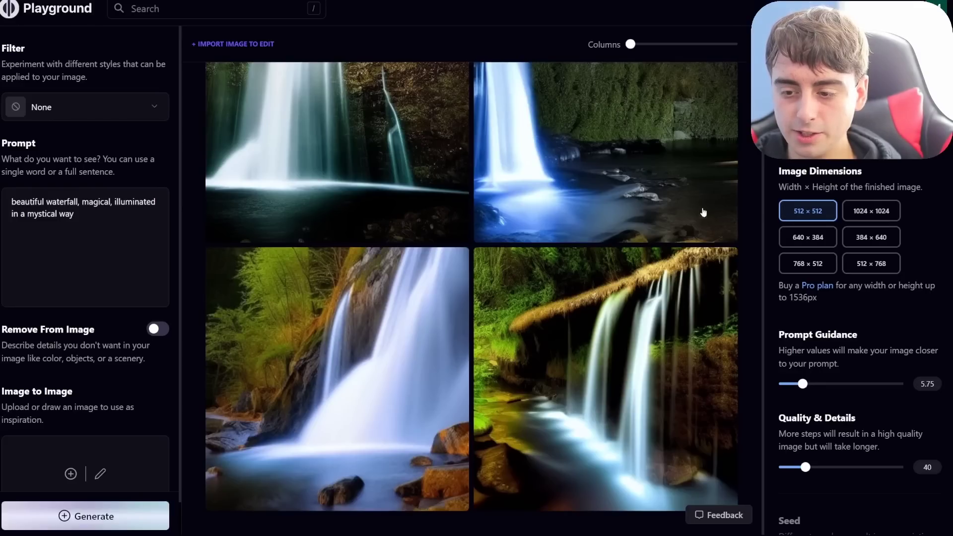
scroll(758, 237, "down", 2)
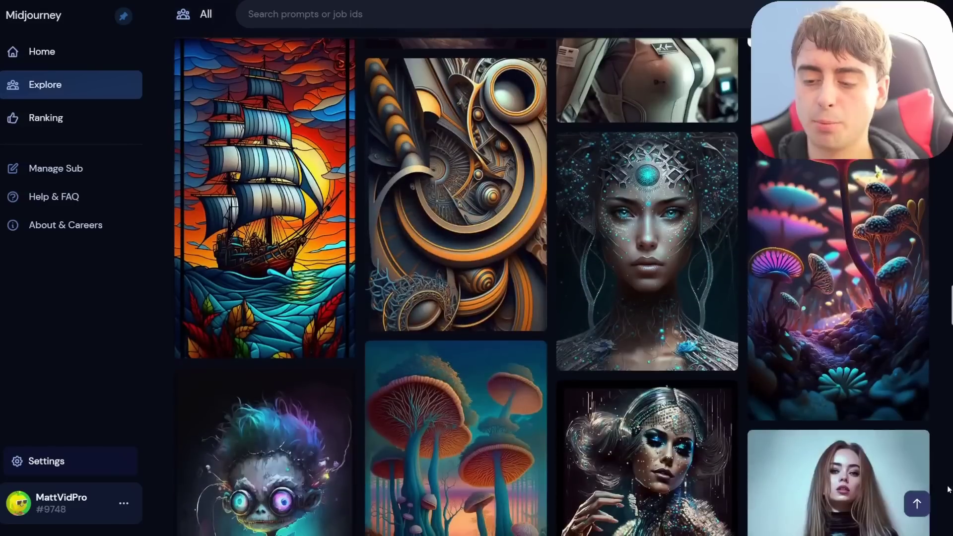
- Scroll down Midjourney's Explore page past the glowing night waterfall grid
scroll(949, 509, "down", 4)
scroll(949, 509, "down", 6)
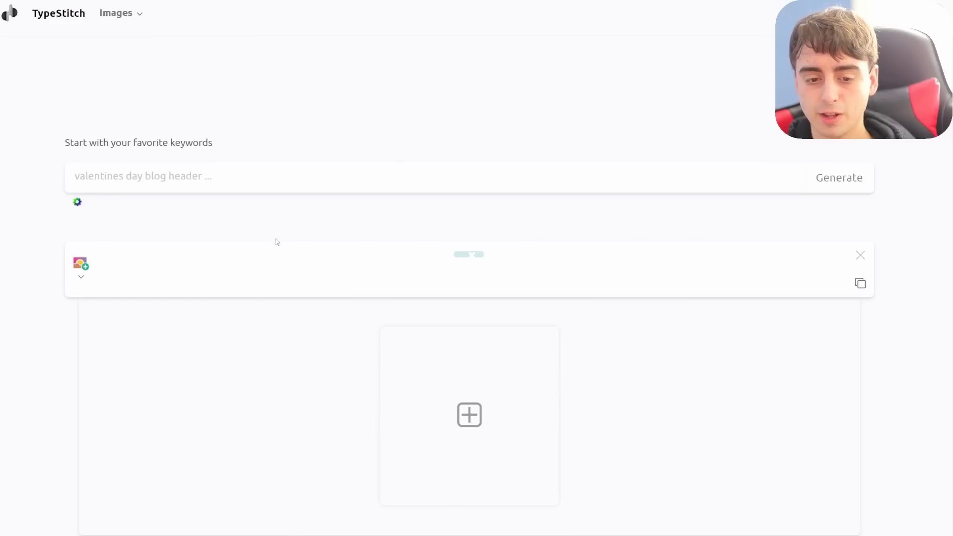
- Paste 'photo of a cute lemon character' into the keyword field, expand it, and select the phrase
left_click(173, 173)
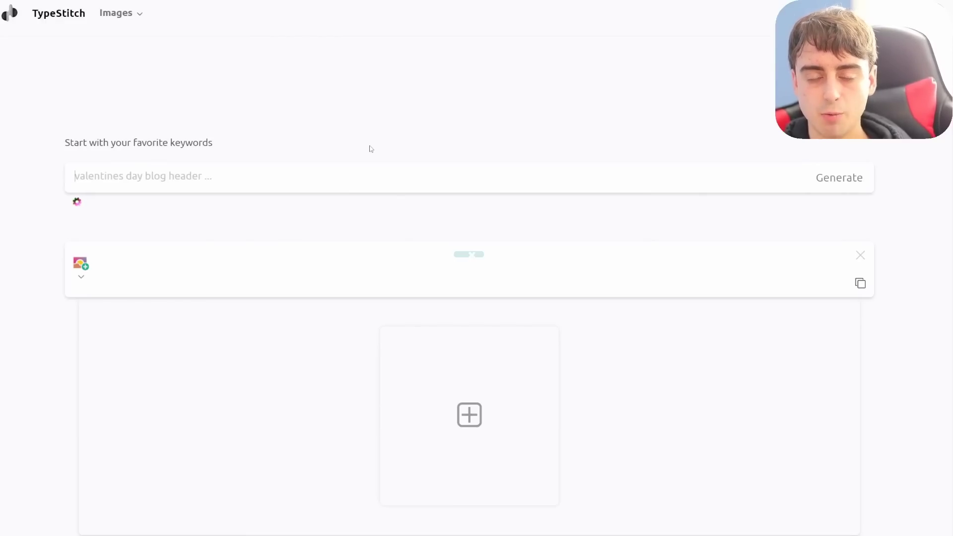
type("photo of a cute lemon character")
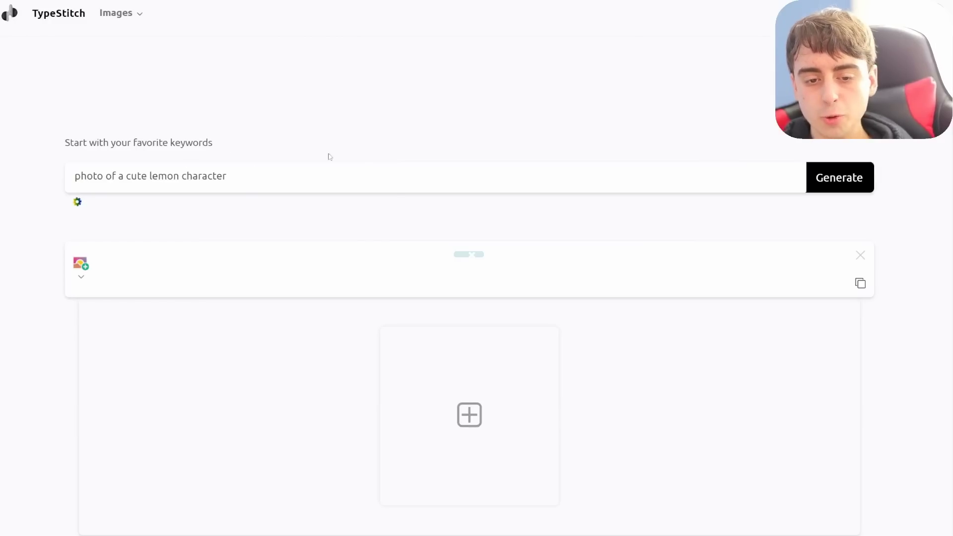
left_click(834, 176)
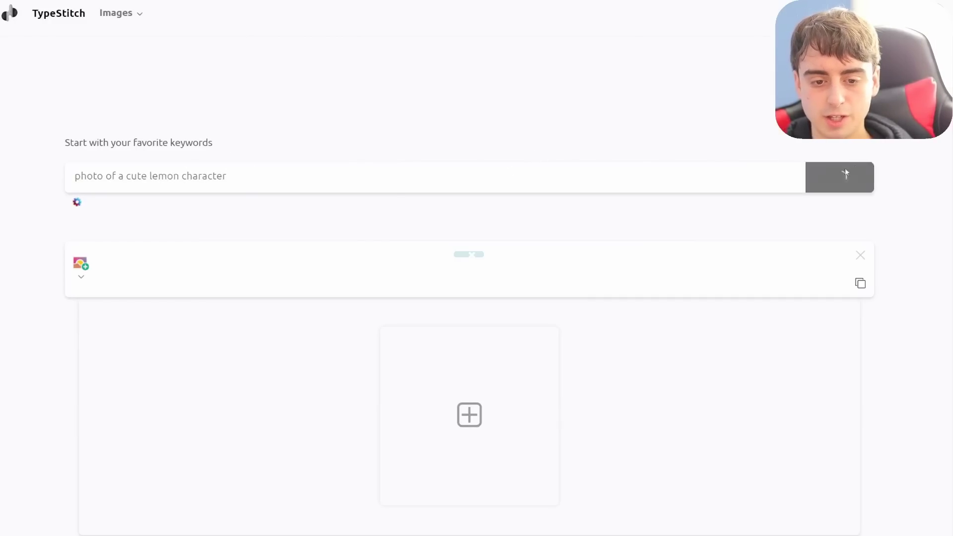
left_click_drag(231, 176, 21, 180)
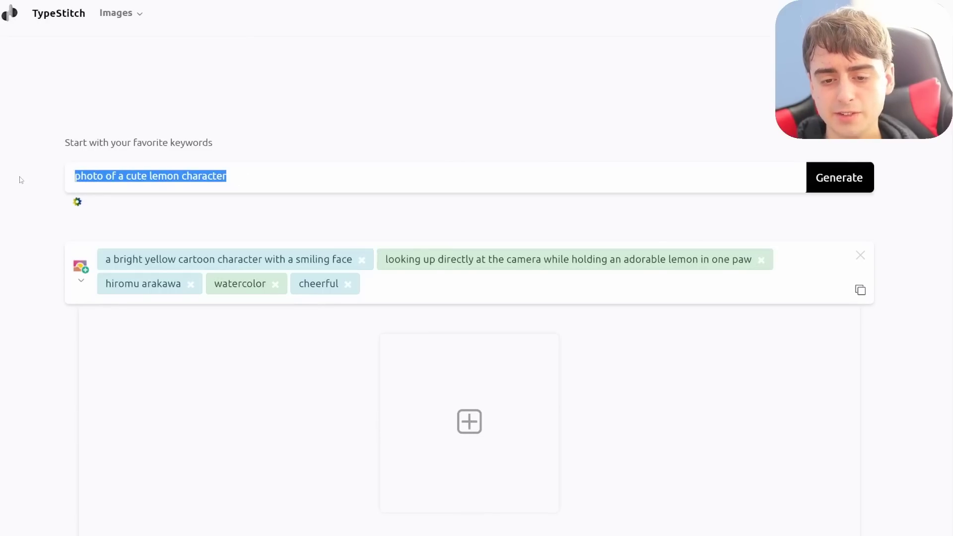
key("ctrl+m")
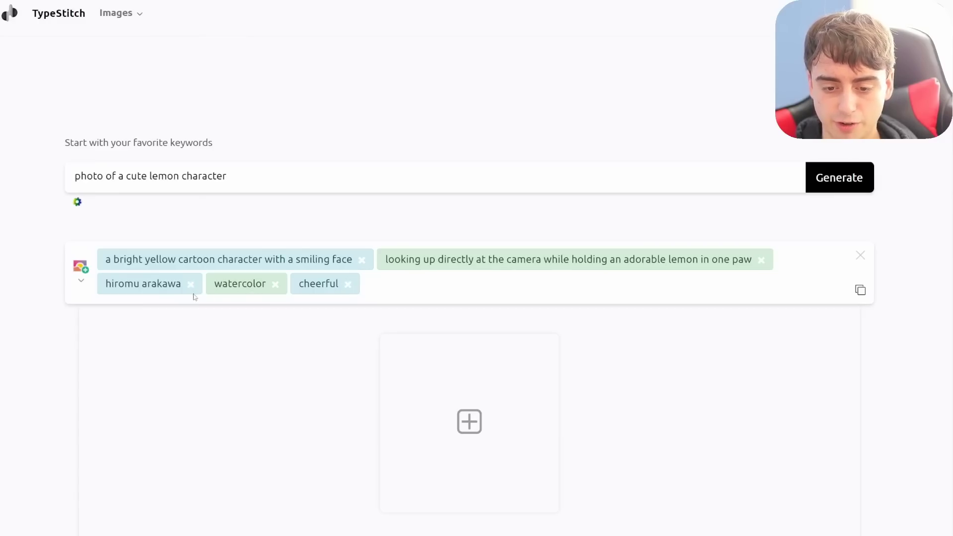
- Drop the hiromu arakawa, watercolor and cheerful tags, generate an image, and copy the lemon prompt
left_click(190, 285)
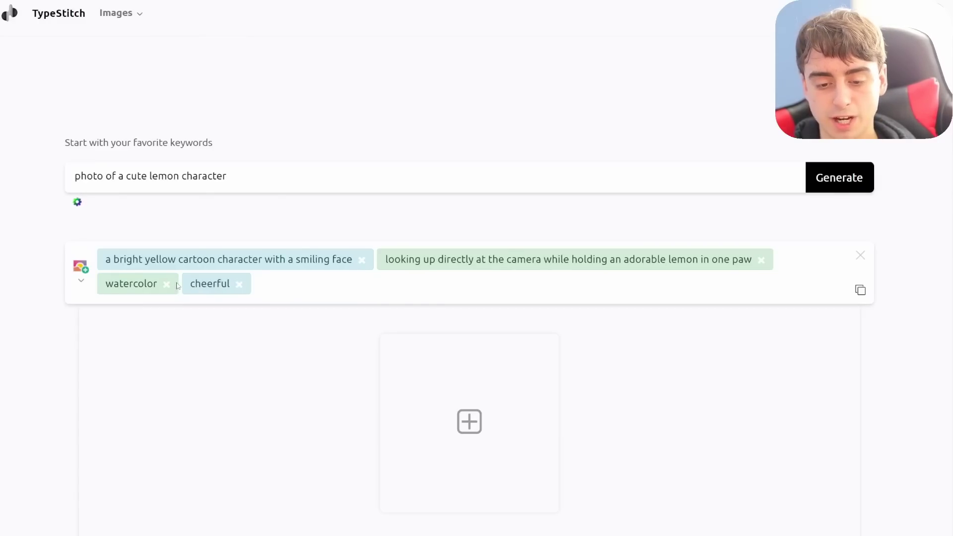
left_click(167, 284)
left_click(155, 285)
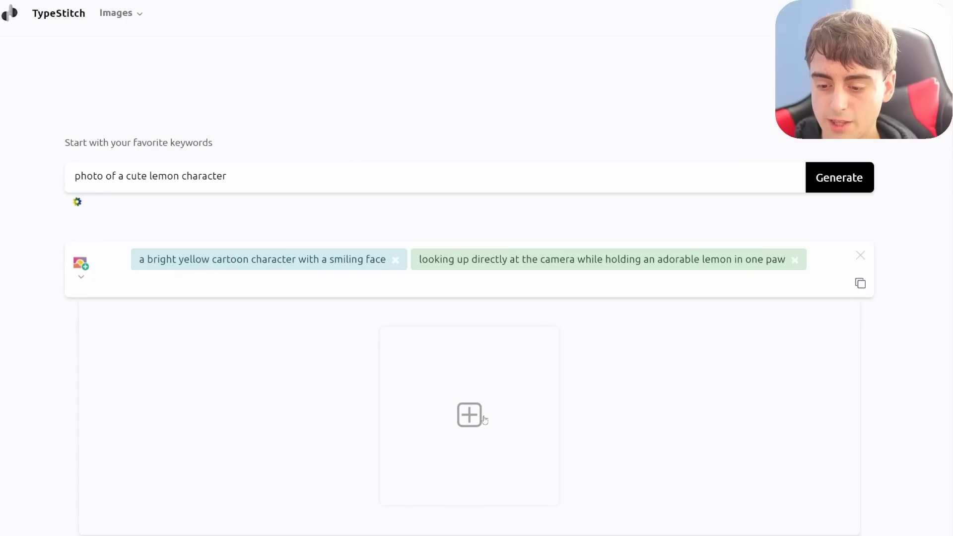
left_click(447, 413)
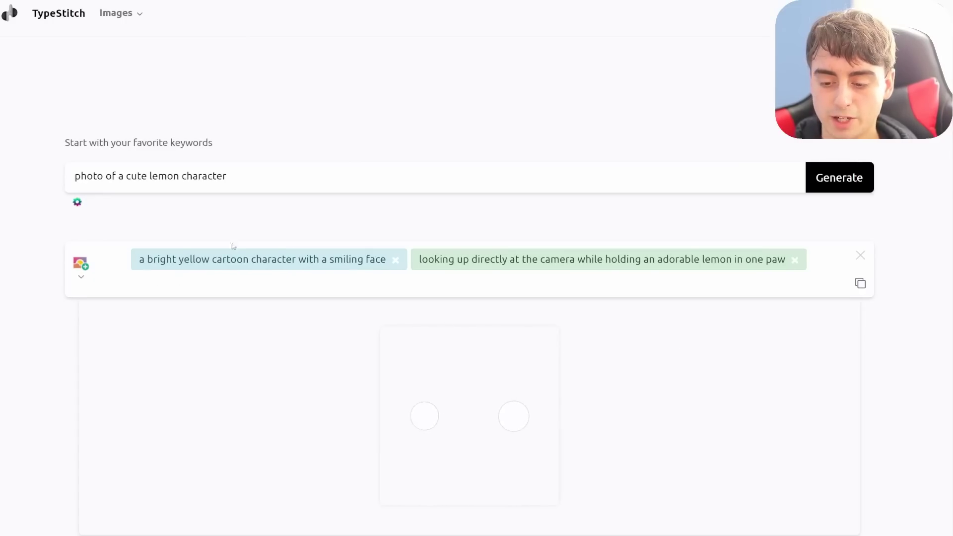
scroll(525, 302, "down", 1)
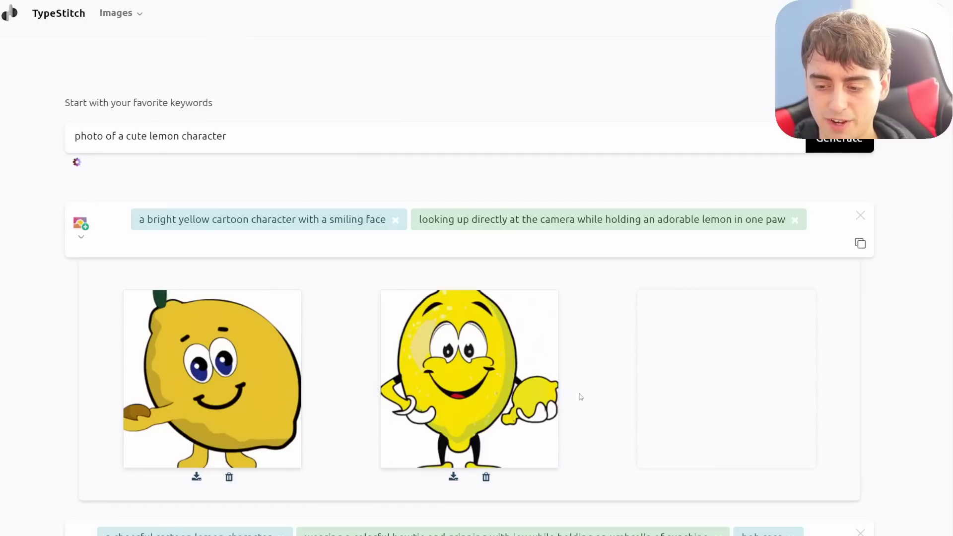
left_click(860, 244)
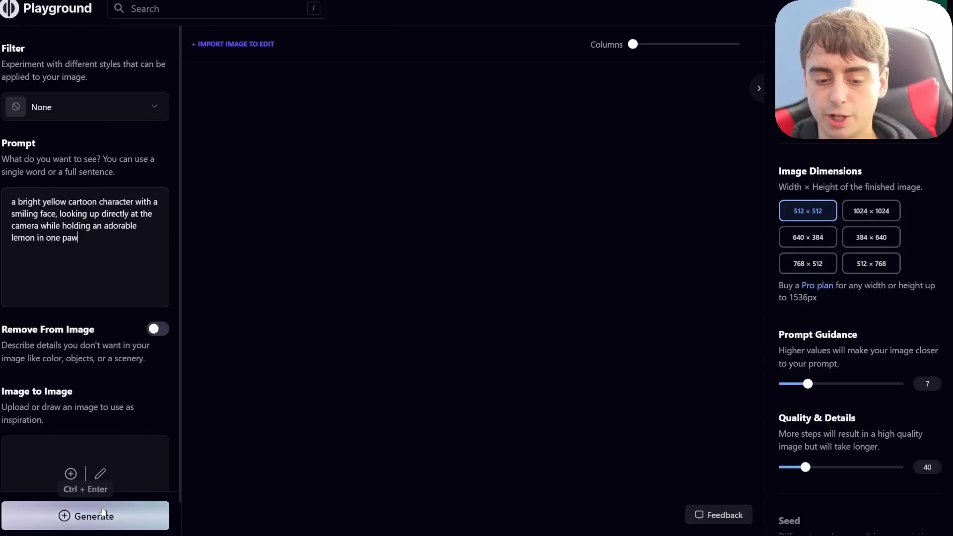
- Generate Playground images from the expanded lemon prompt, then from 'photo of a cute lemon character'
left_click(102, 515)
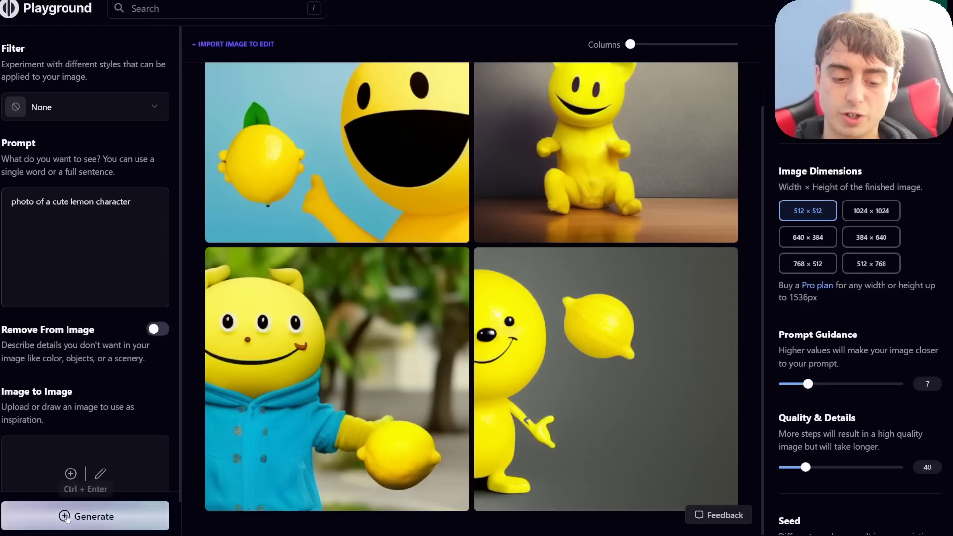
left_click(83, 515)
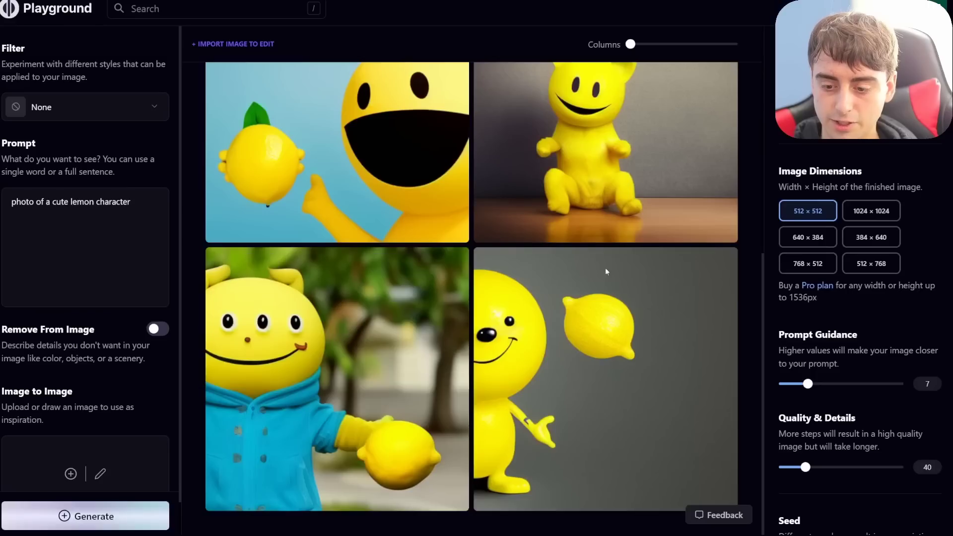
scroll(720, 224, "up", 5)
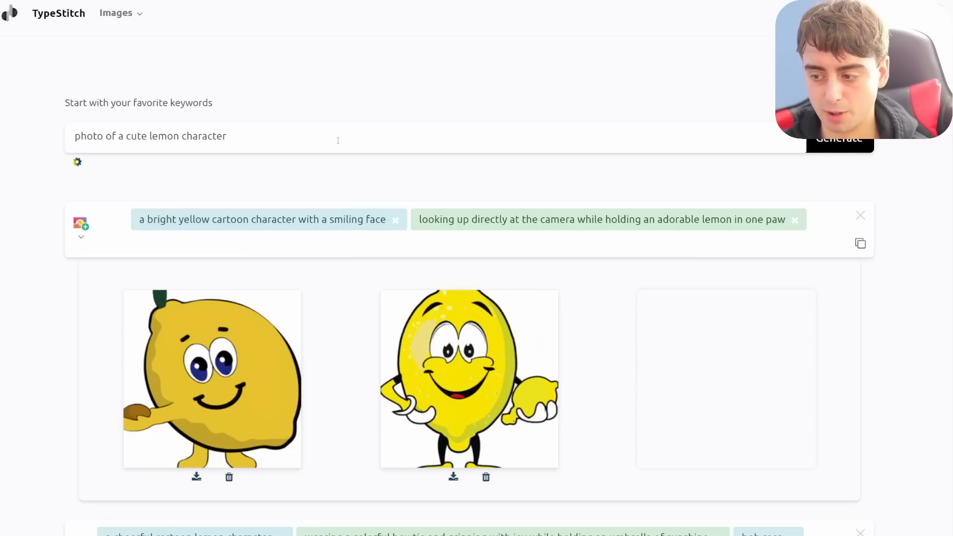
- Select the whole lemon prompt text, scroll the results, and paste into the field
left_click_drag(253, 141, 17, 144)
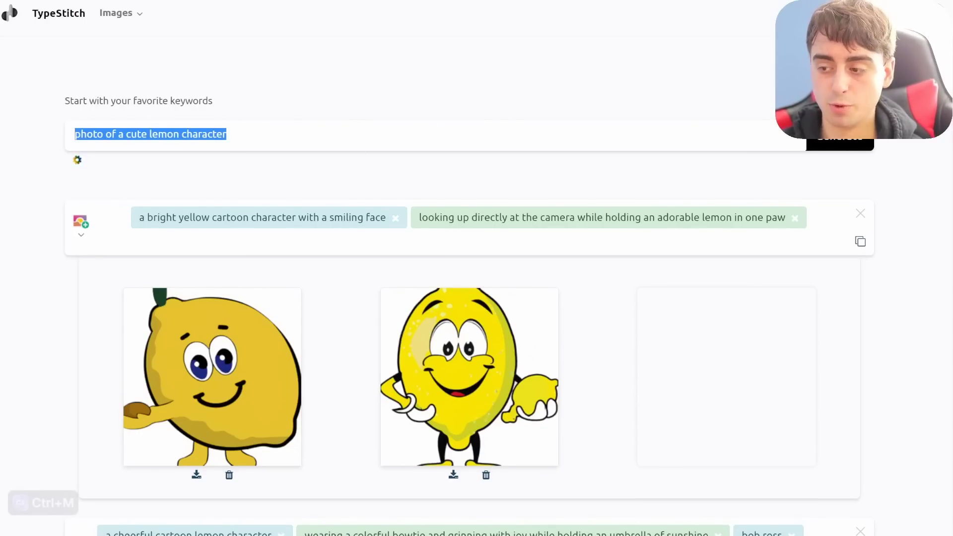
scroll(470, 298, "down", 15)
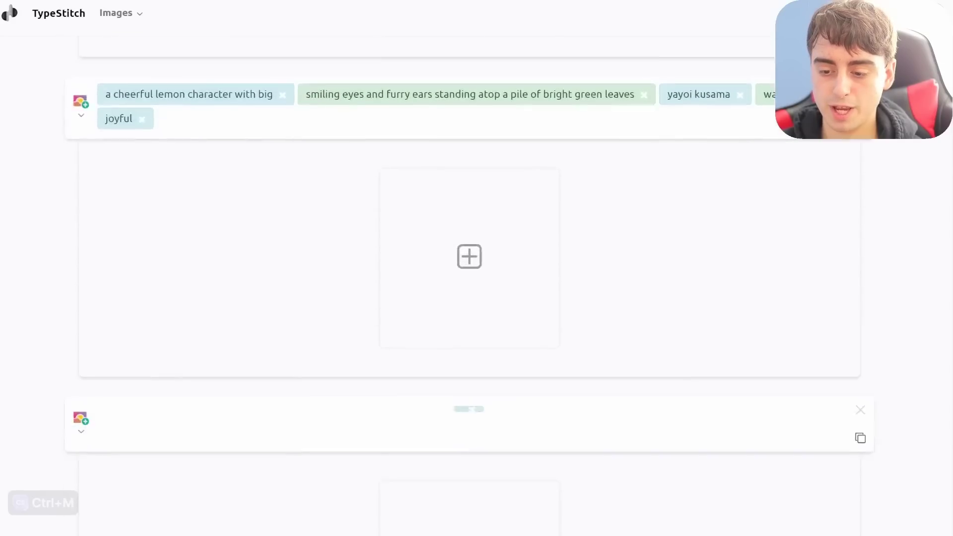
left_click(109, 121)
key("ctrl+v")
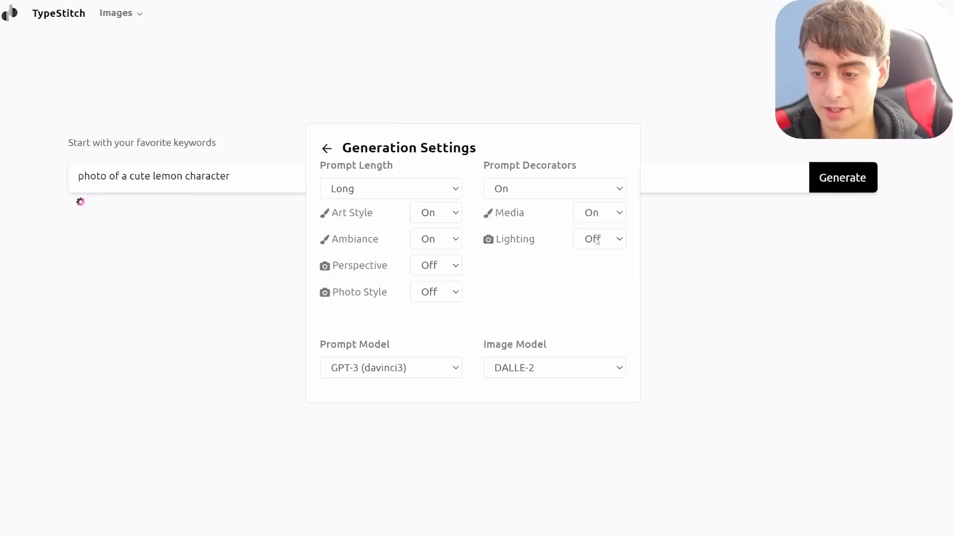
- Keep Prompt Length at Long, set Photo Style and Lighting to On, and close settings
left_click(396, 193)
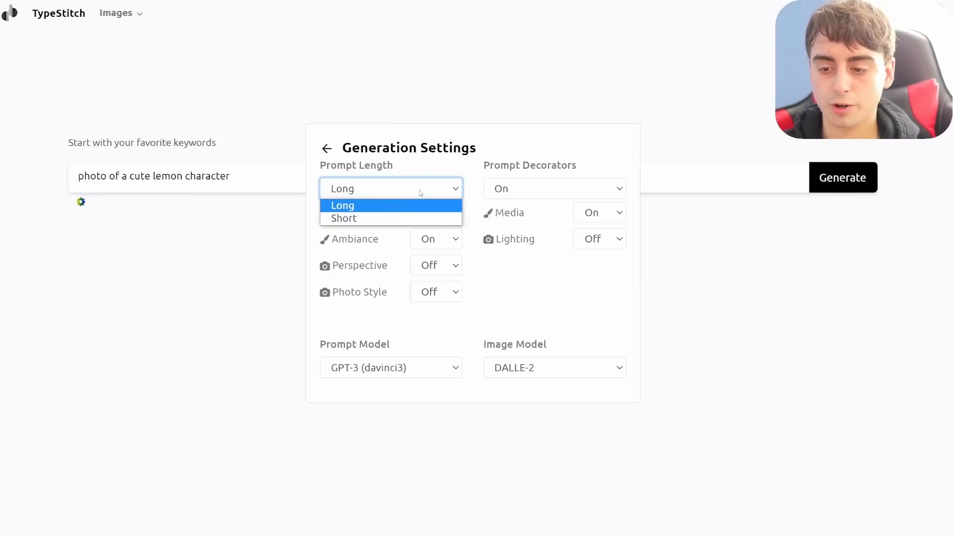
left_click(417, 205)
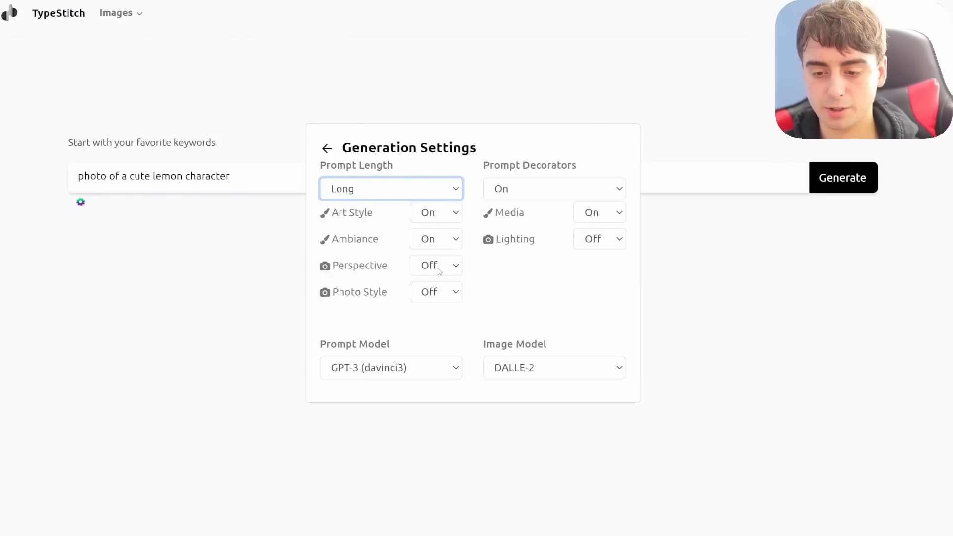
left_click(436, 298)
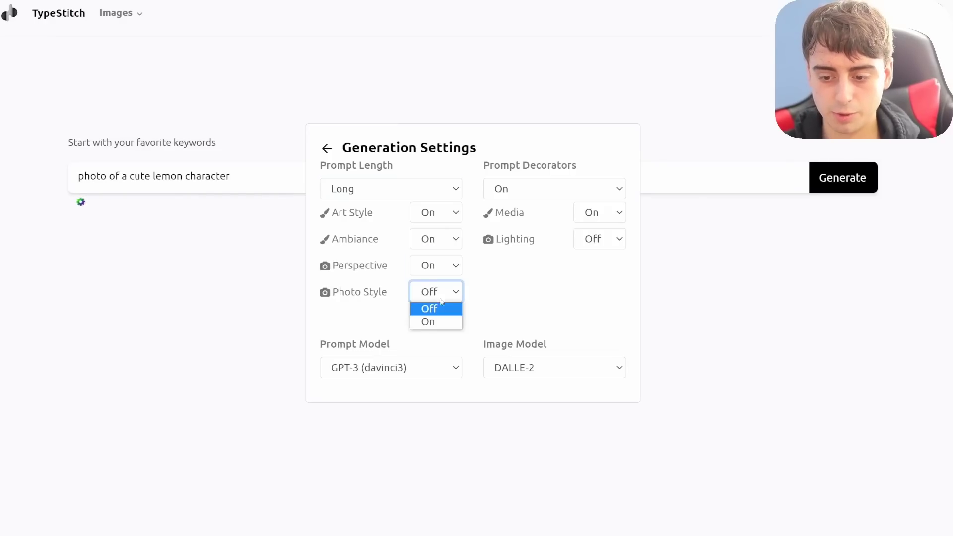
left_click(428, 321)
left_click(588, 240)
left_click(604, 271)
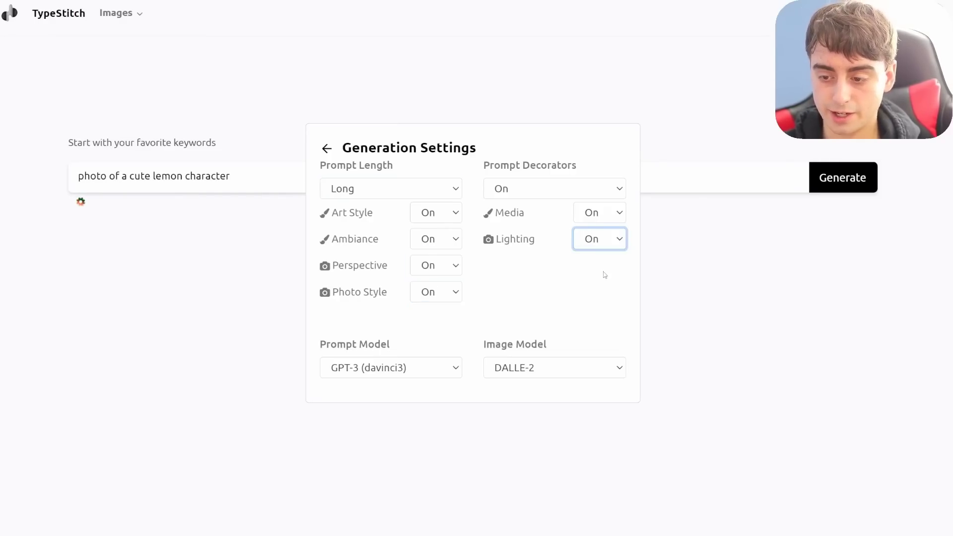
left_click(676, 276)
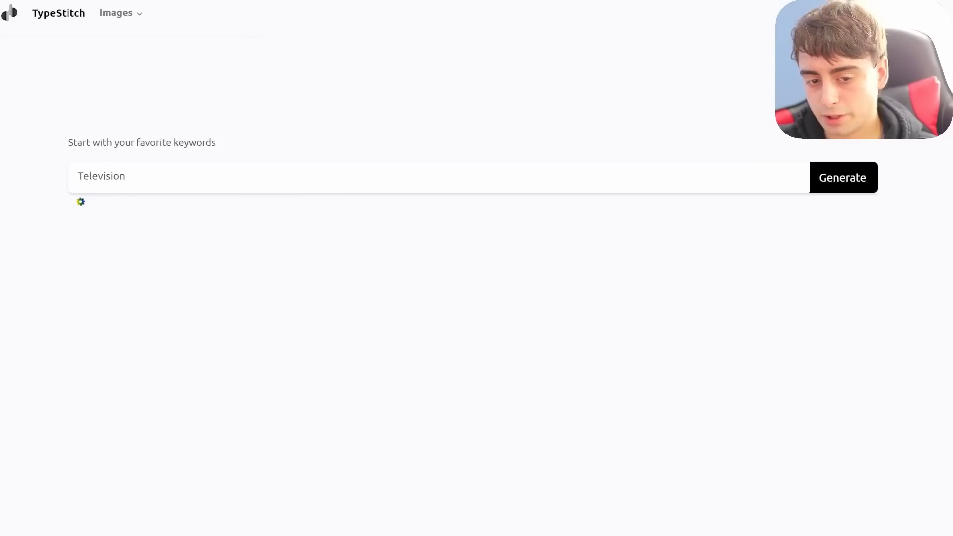
- Expand 'Television' and select the hiraki sawa, digital art, vibrant and soft glow keywords
left_click(853, 179)
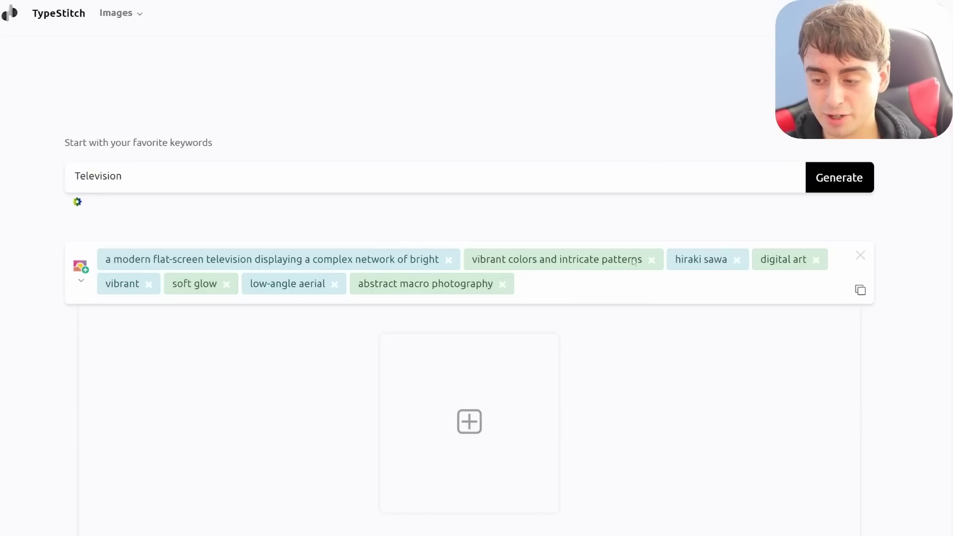
left_click_drag(676, 259, 722, 259)
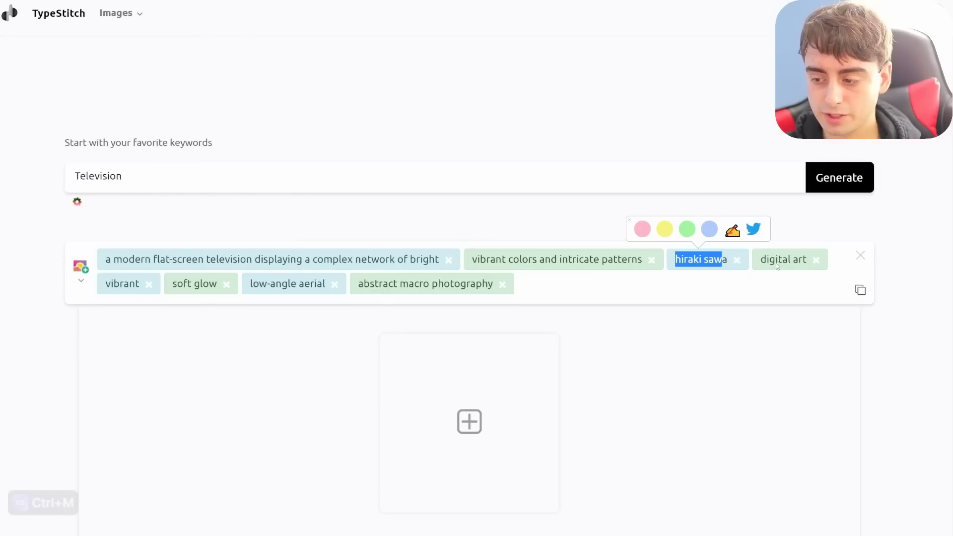
triple_click(769, 268)
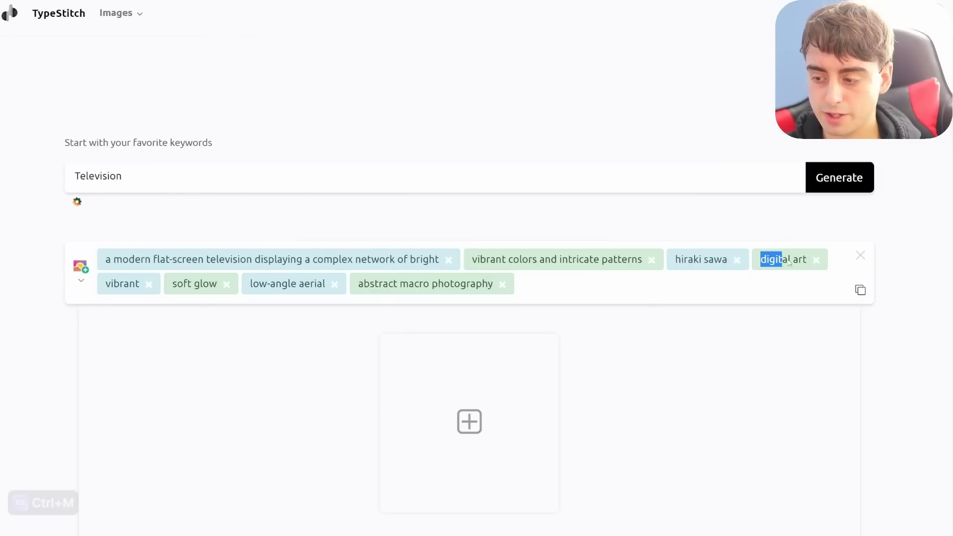
triple_click(123, 285)
triple_click(195, 288)
- Inspect the low-angle aerial keyword and copy the expanded television prompt
left_click(281, 292)
double_click(281, 292)
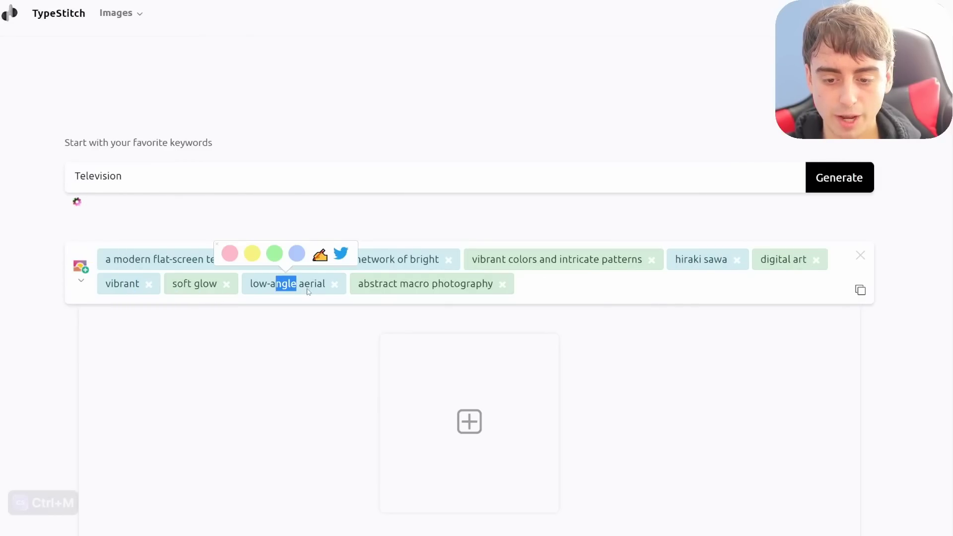
left_click(308, 292)
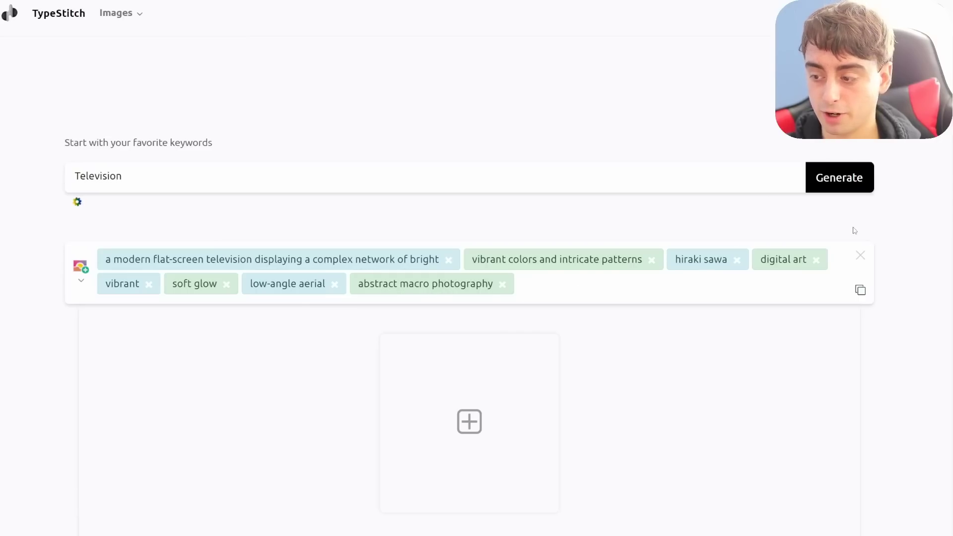
left_click(860, 291)
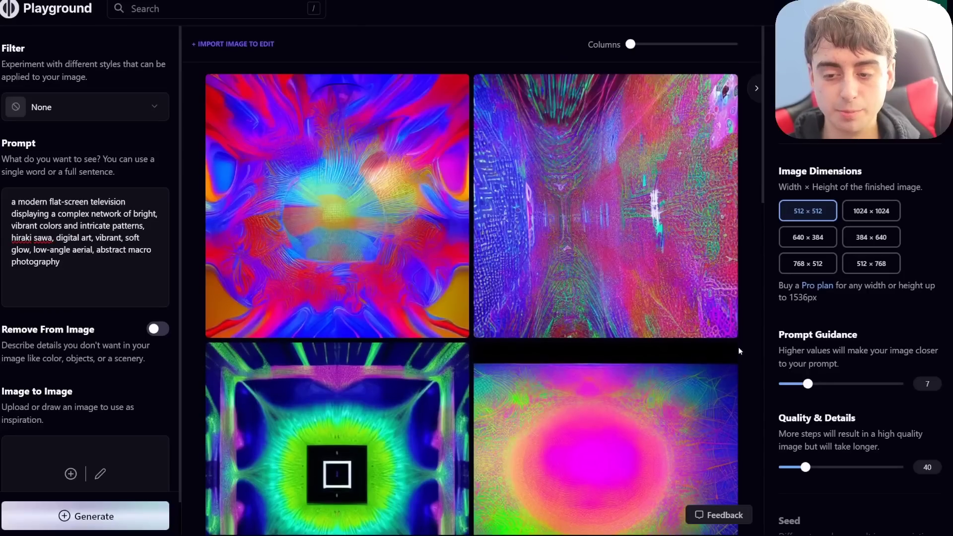
- Replace the long Playground prompt with 'television' and generate images from it
mouse_move(736, 347)
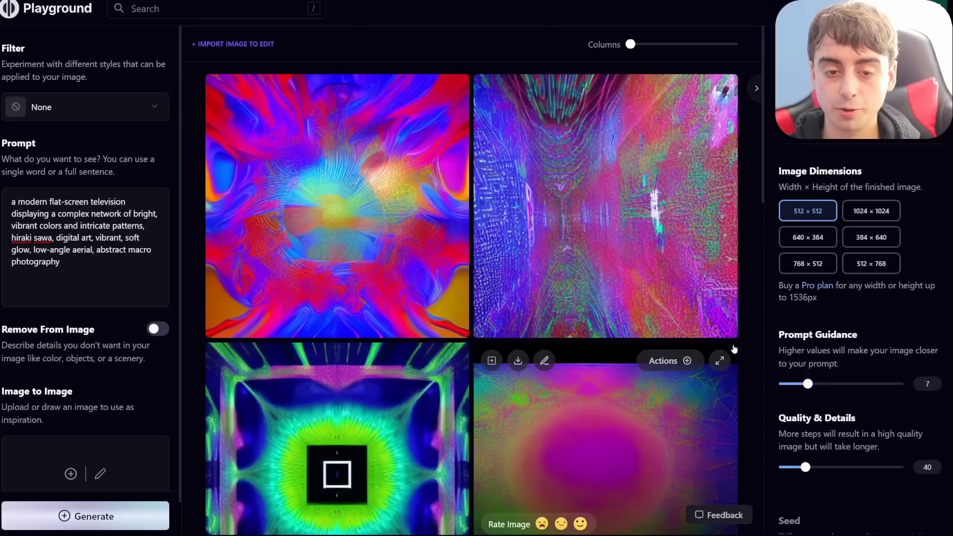
scroll(732, 349, "down", 1)
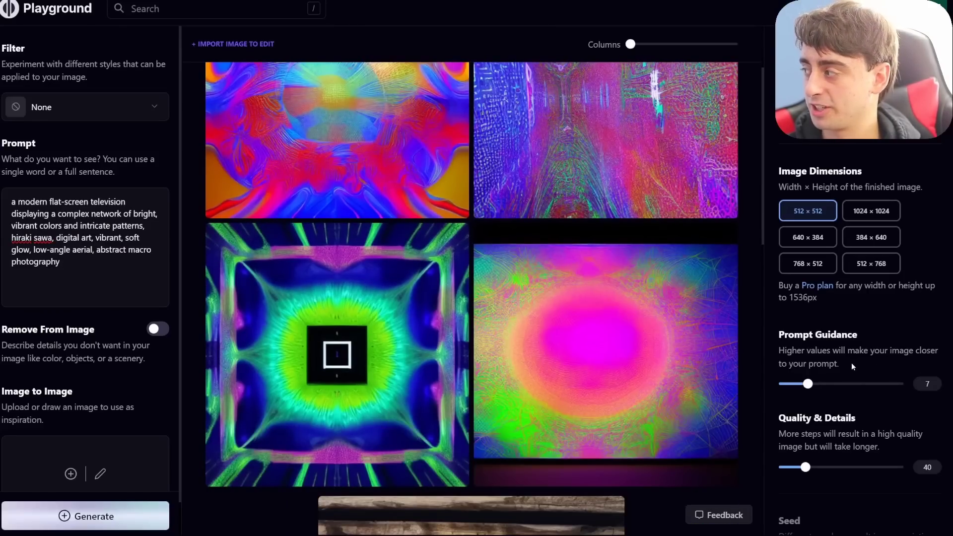
key("ctrl+a")
type("television")
left_click(113, 514)
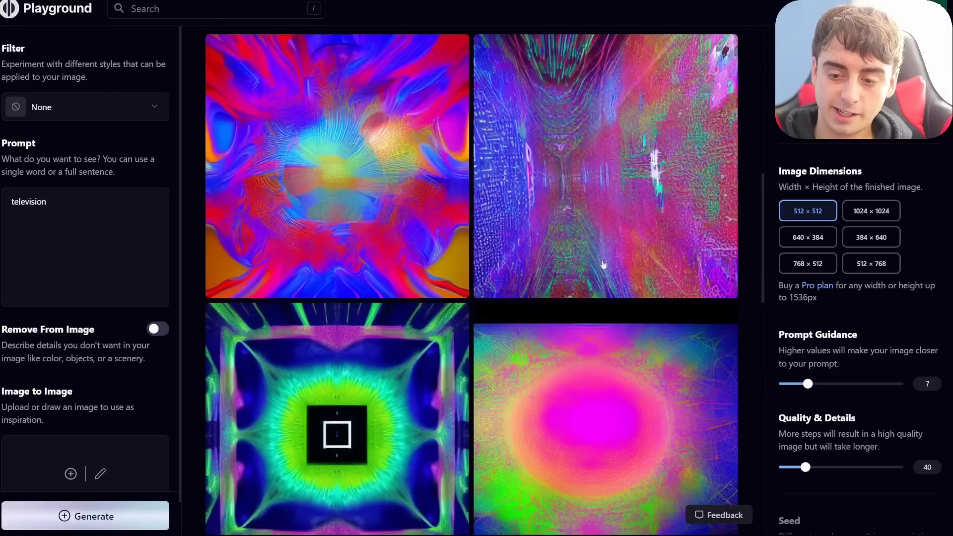
mouse_move(682, 221)
scroll(697, 220, "down", 2)
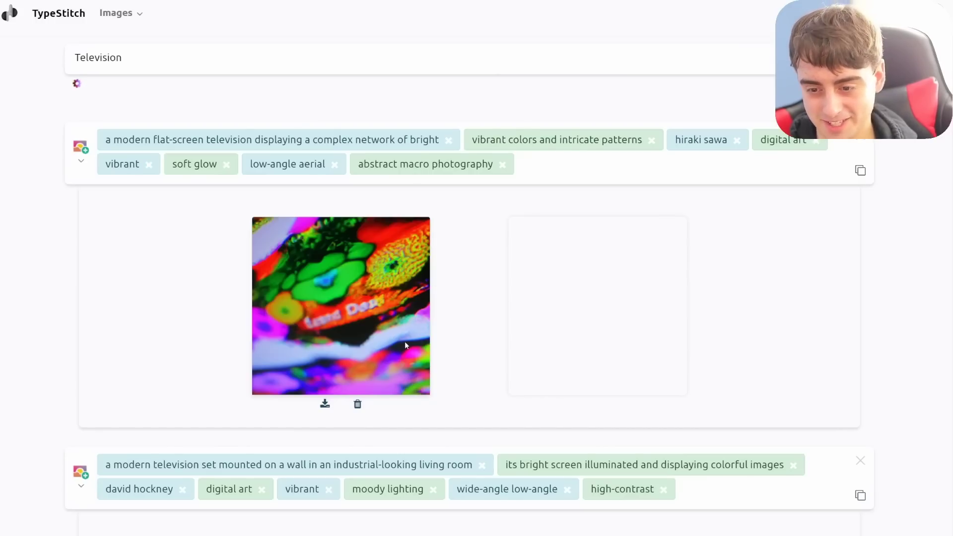
scroll(462, 329, "down", 5)
scroll(466, 323, "down", 6)
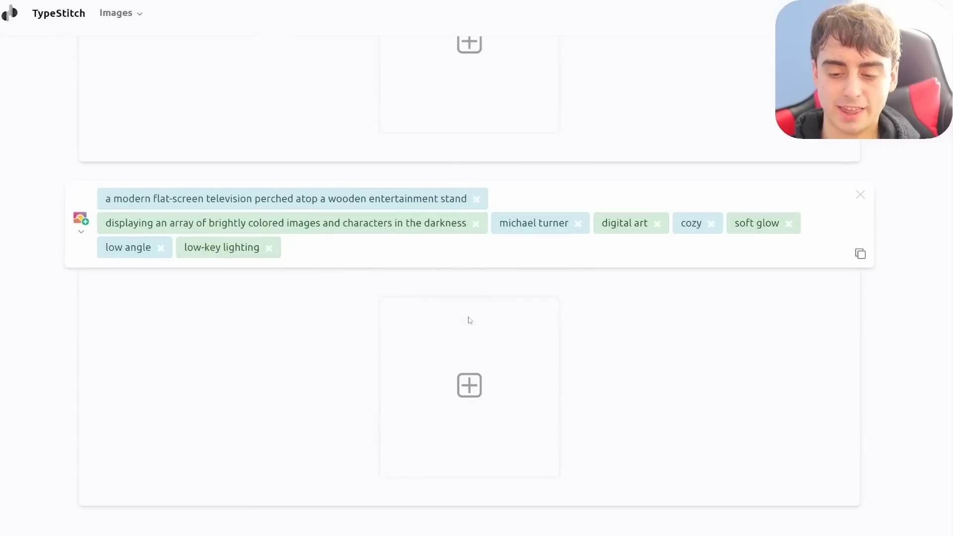
scroll(383, 313, "up", 12)
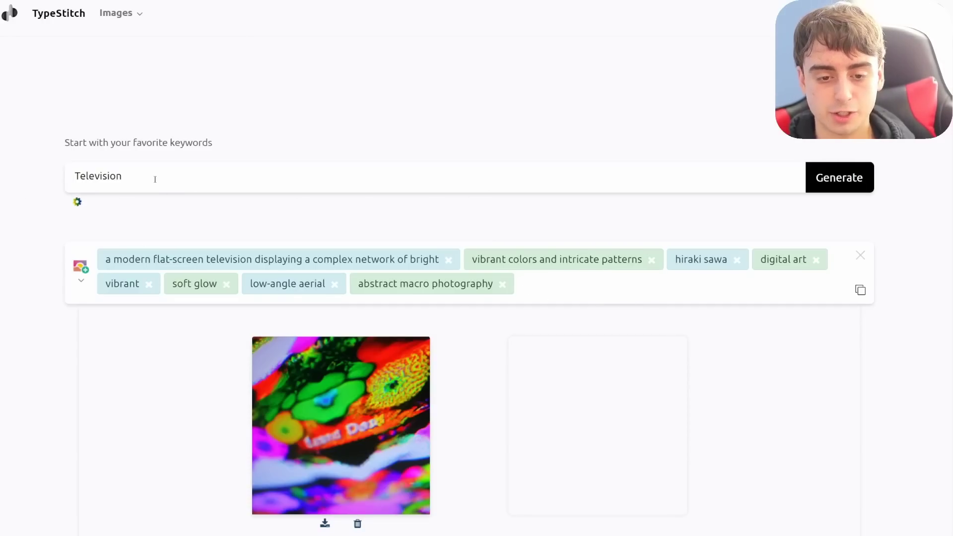
left_click_drag(155, 179, 21, 173)
- Delete the old 'Television' keyword from the TypeStitch keyword box
key("ctrl+m")
key("BackSpace")
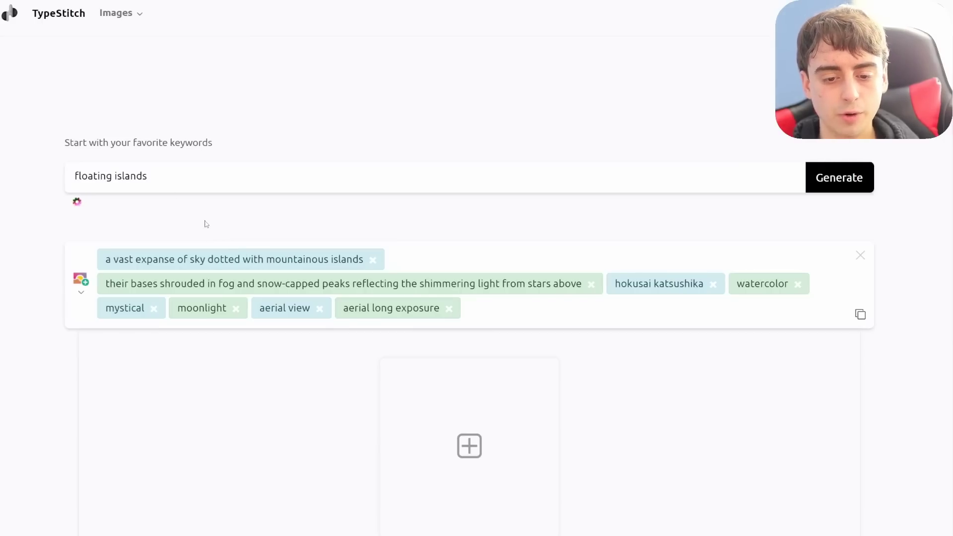
scroll(358, 278, "down", 5)
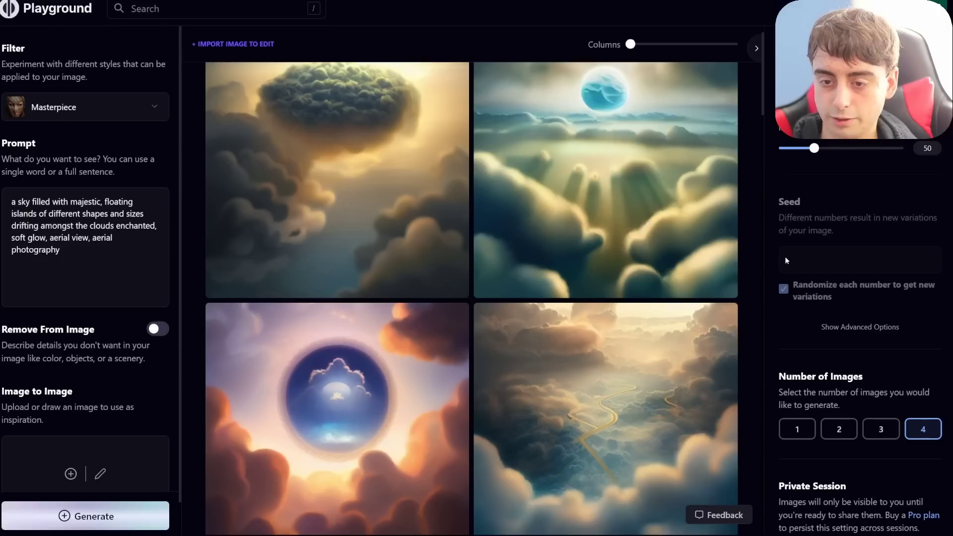
scroll(765, 112, "down", 1)
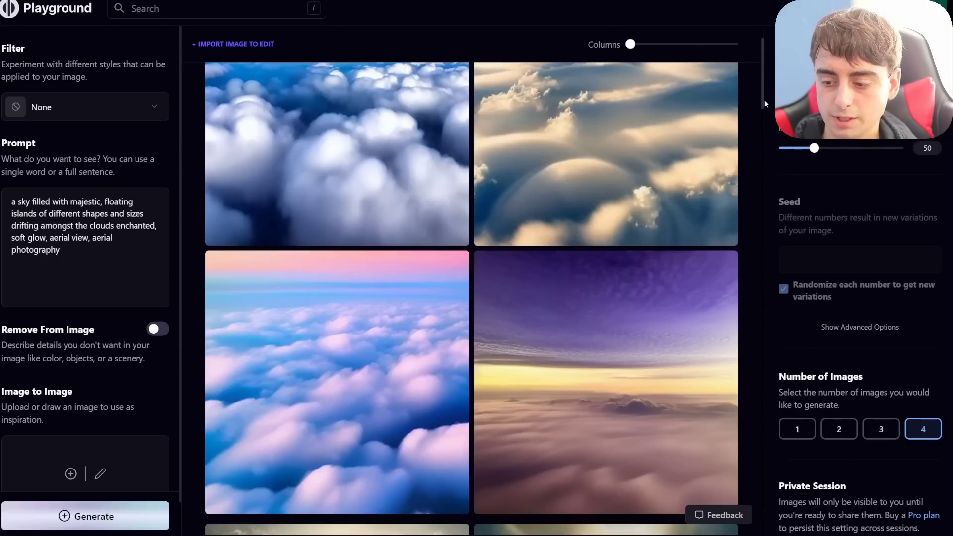
scroll(765, 99, "up", 2)
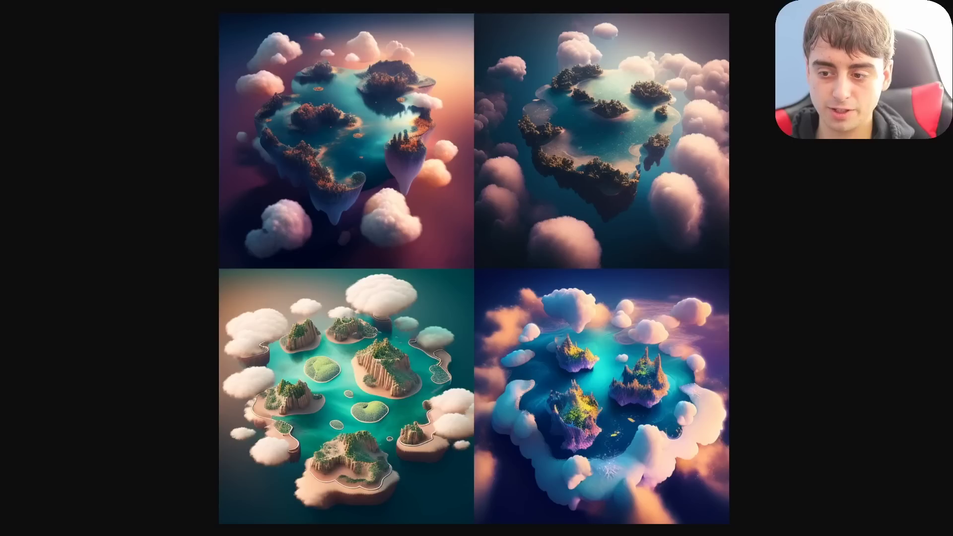
- Flip back and forth between the earlier floating-island grid and the cloud-ringed island grid
key("Left")
key("Right")
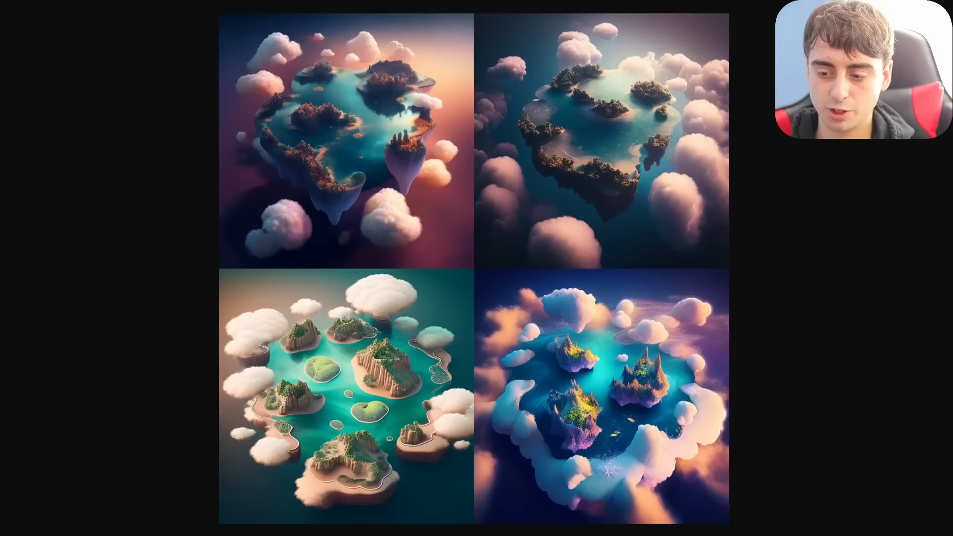
key("Left")
key("Right")
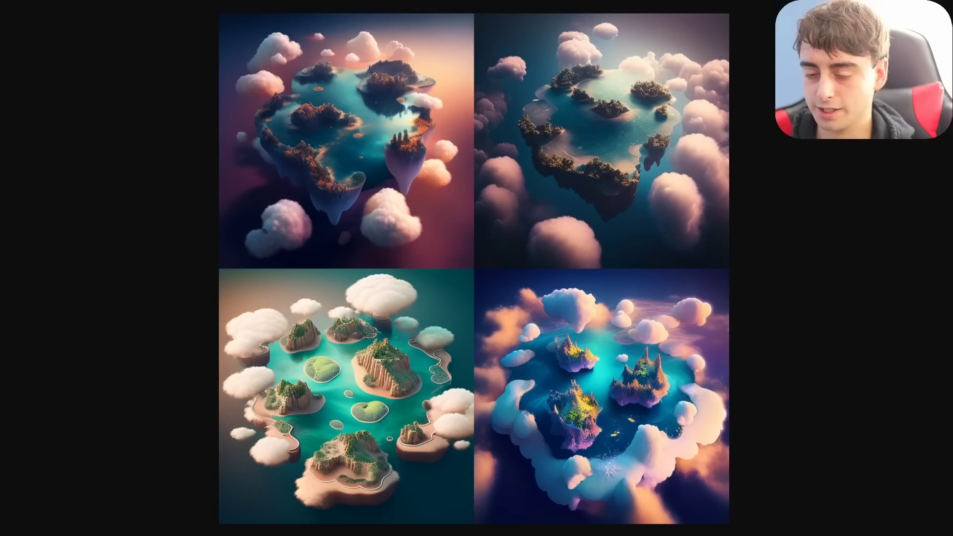
key("Left")
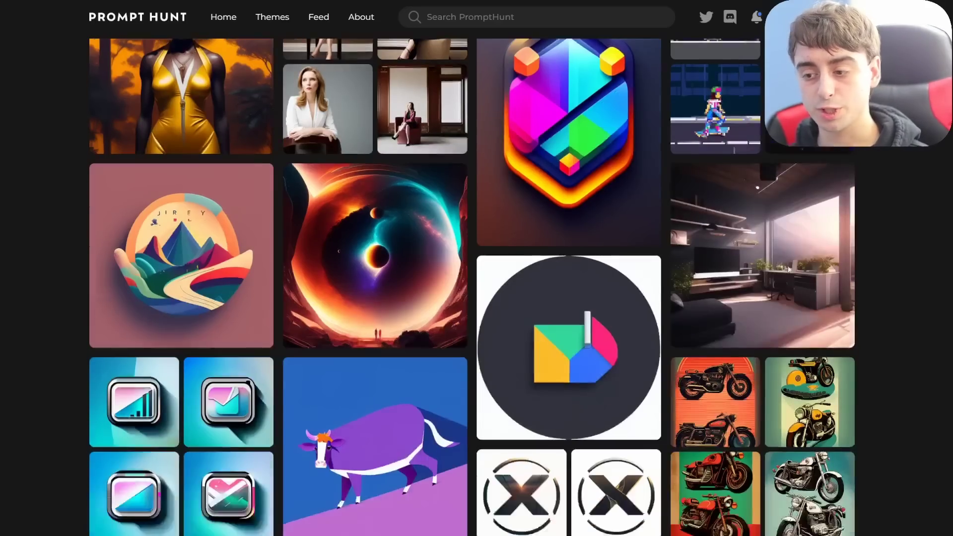
- Scroll down through the Prompt Hunt community image feed
scroll(809, 278, "down", 2)
scroll(472, 287, "down", 2)
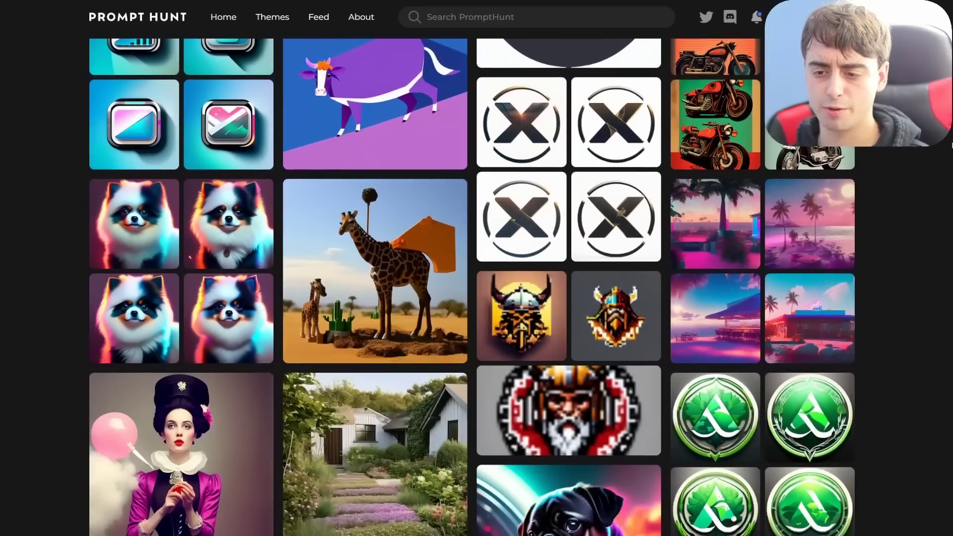
scroll(471, 287, "down", 1)
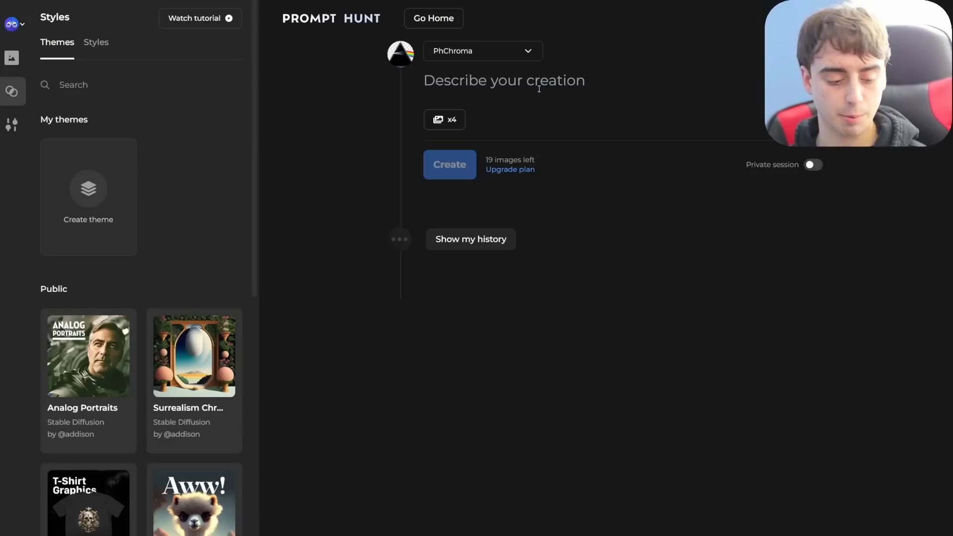
- Create an 'old and wise tree' image with the nine suggested smart styles applied
type("old and wise tree")
left_click(450, 164)
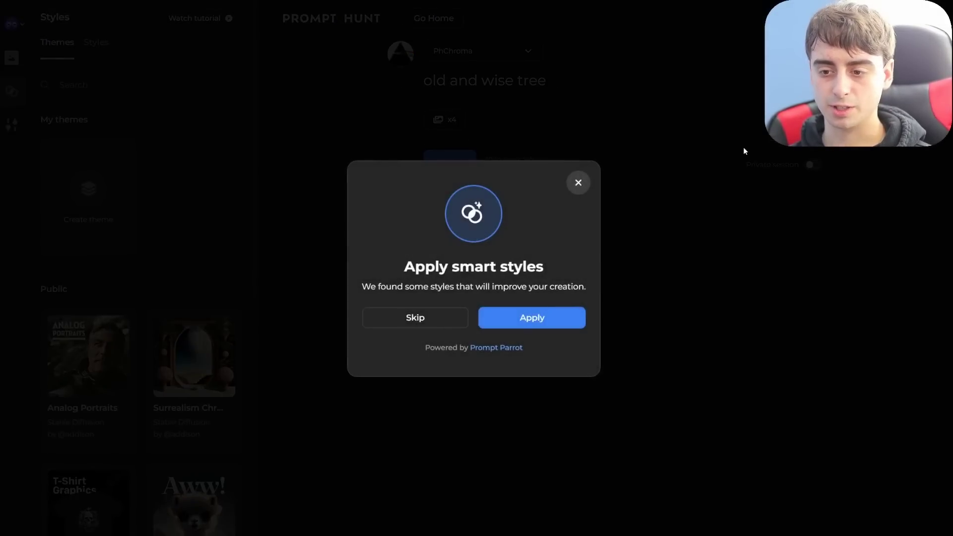
key("ctrl+plus")
key("ctrl+plus")
key("ctrl+plus")
key("ctrl+plus")
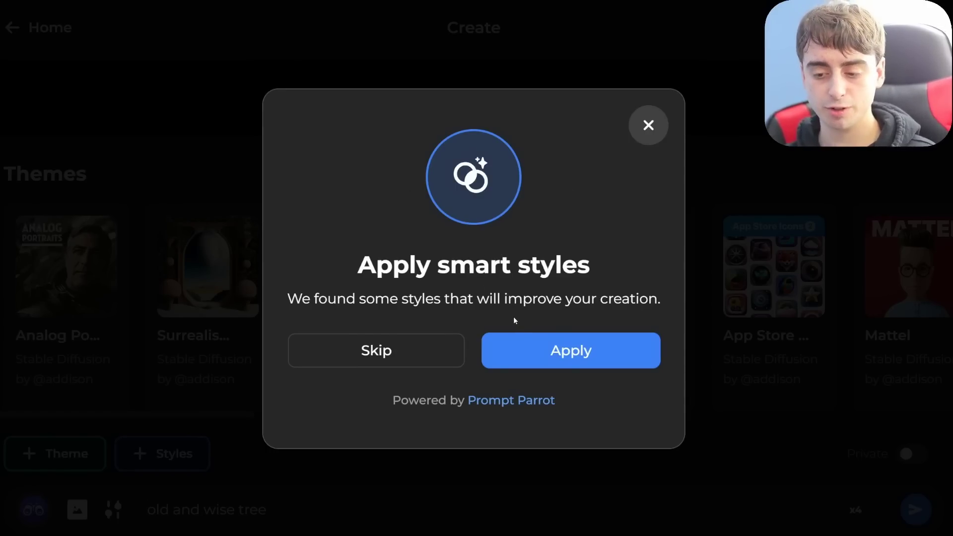
left_click(534, 360)
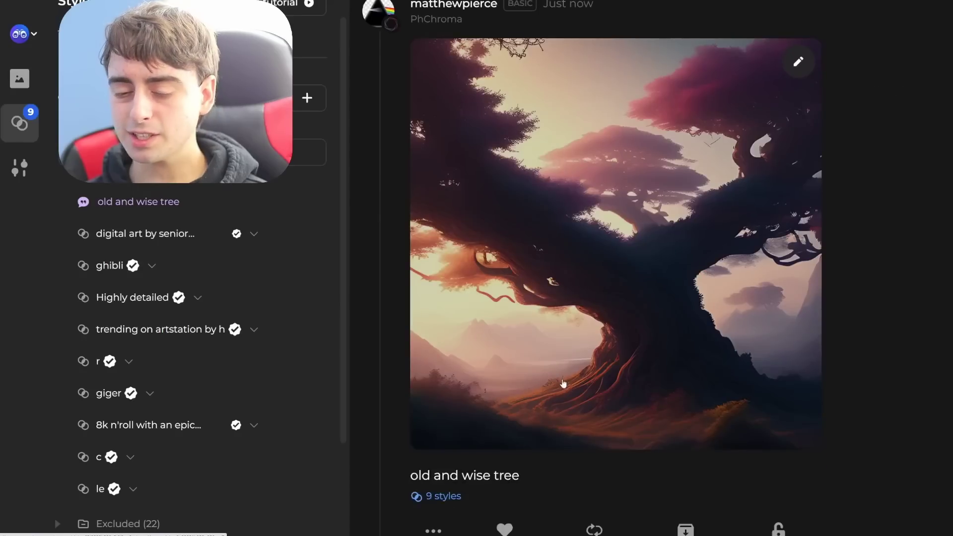
scroll(563, 383, "down", 2)
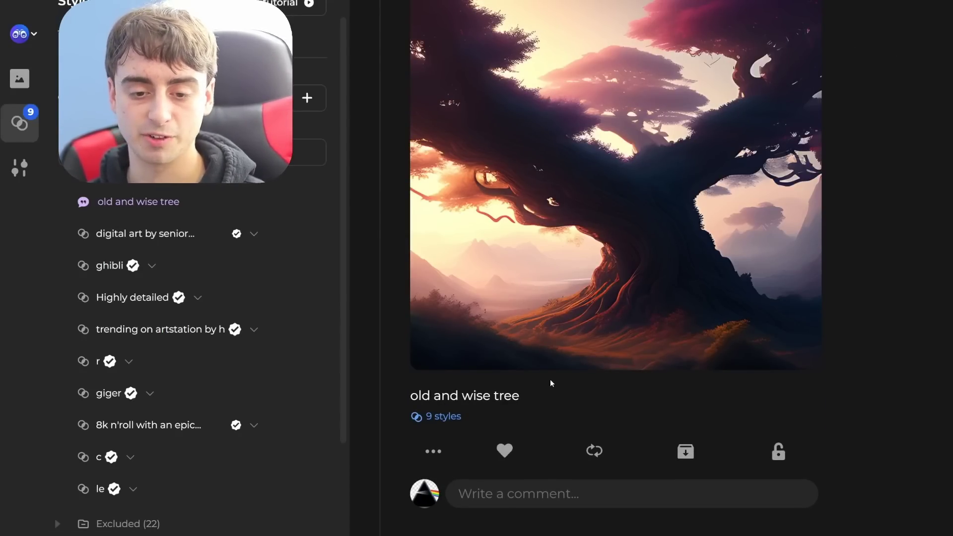
mouse_move(66, 235)
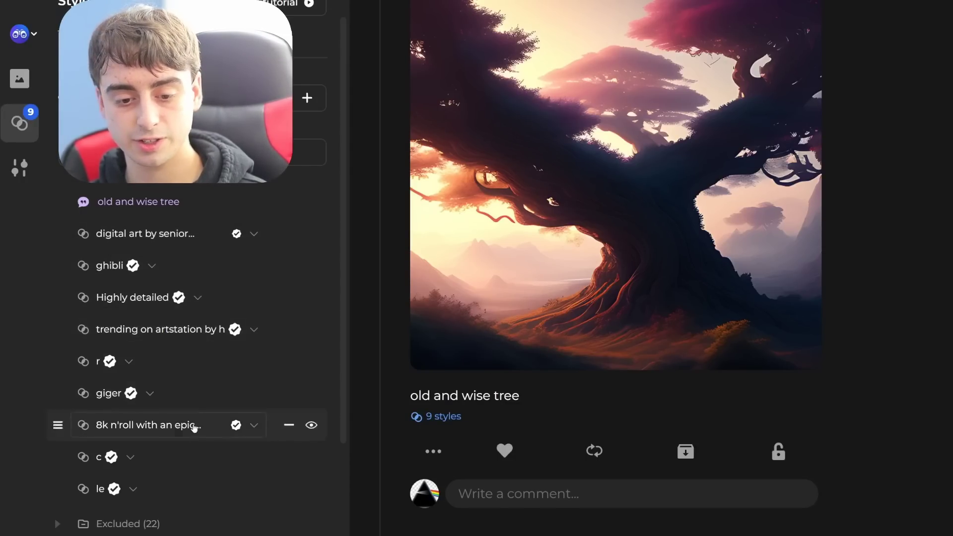
scroll(205, 436, "down", 2)
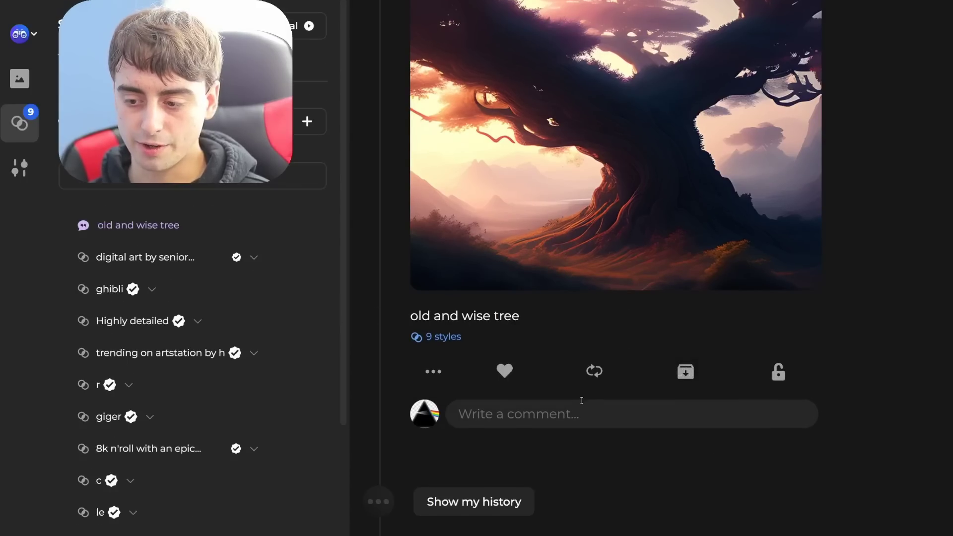
scroll(646, 412, "up", 1)
scroll(795, 360, "down", 2)
scroll(840, 348, "up", 4)
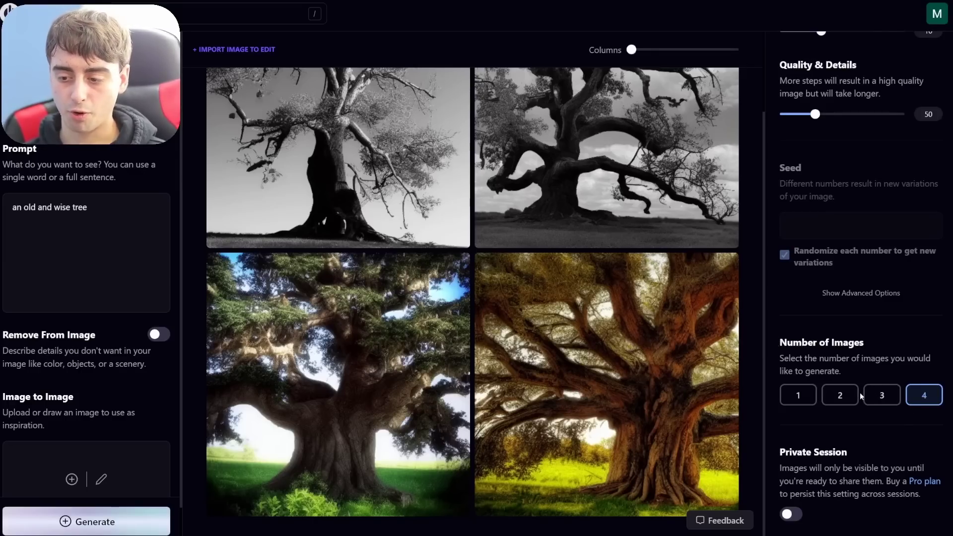
- Scroll the Playground settings panel beside the four 'an old and wise tree' images
scroll(860, 392, "up", 2)
scroll(606, 223, "up", 2)
scroll(802, 374, "down", 2)
scroll(606, 398, "down", 1)
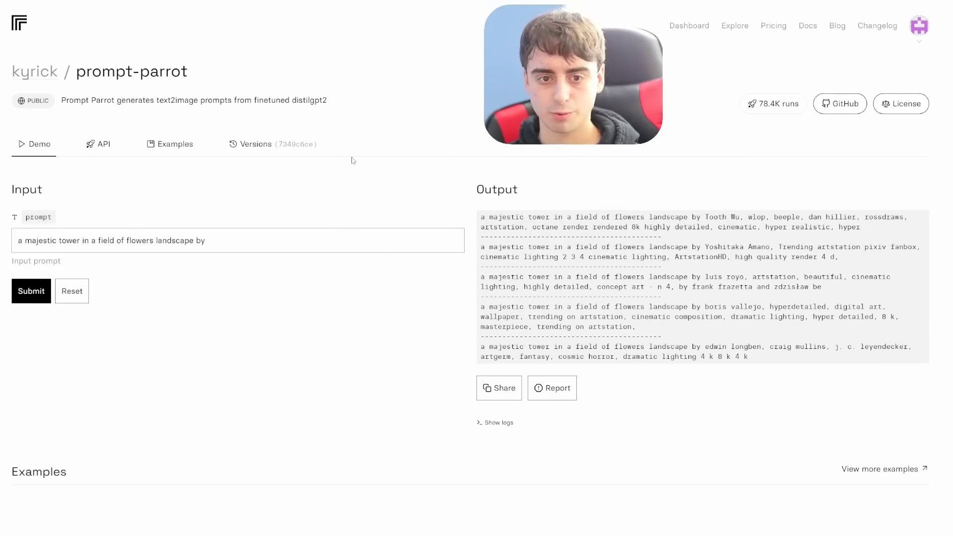
- Select the existing text in the Prompt Parrot prompt field for replacement
triple_click(202, 248)
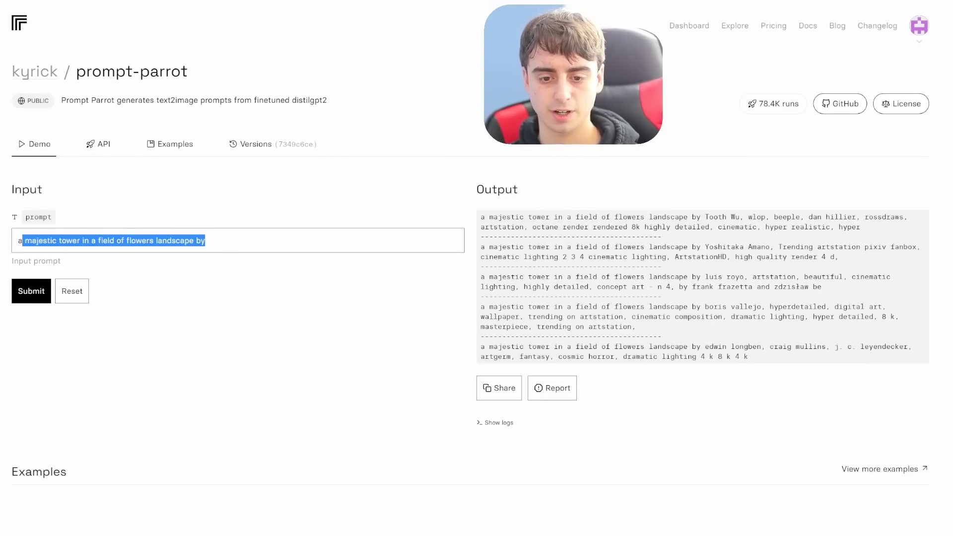